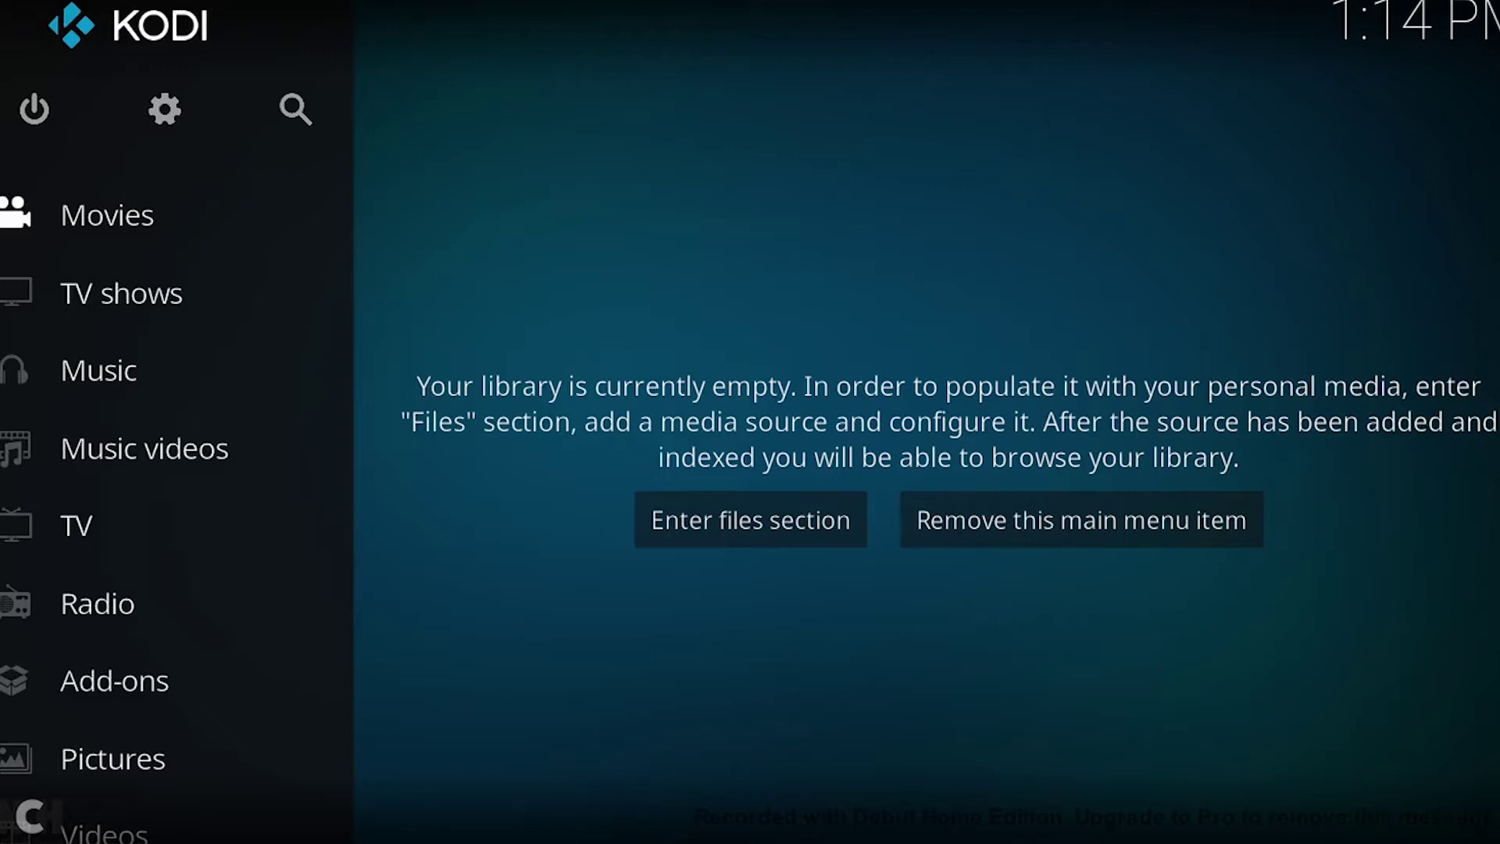
Open the File manager from the settings gear in Kodi's system settings.
key("Up")
key("Up")
key("Right")
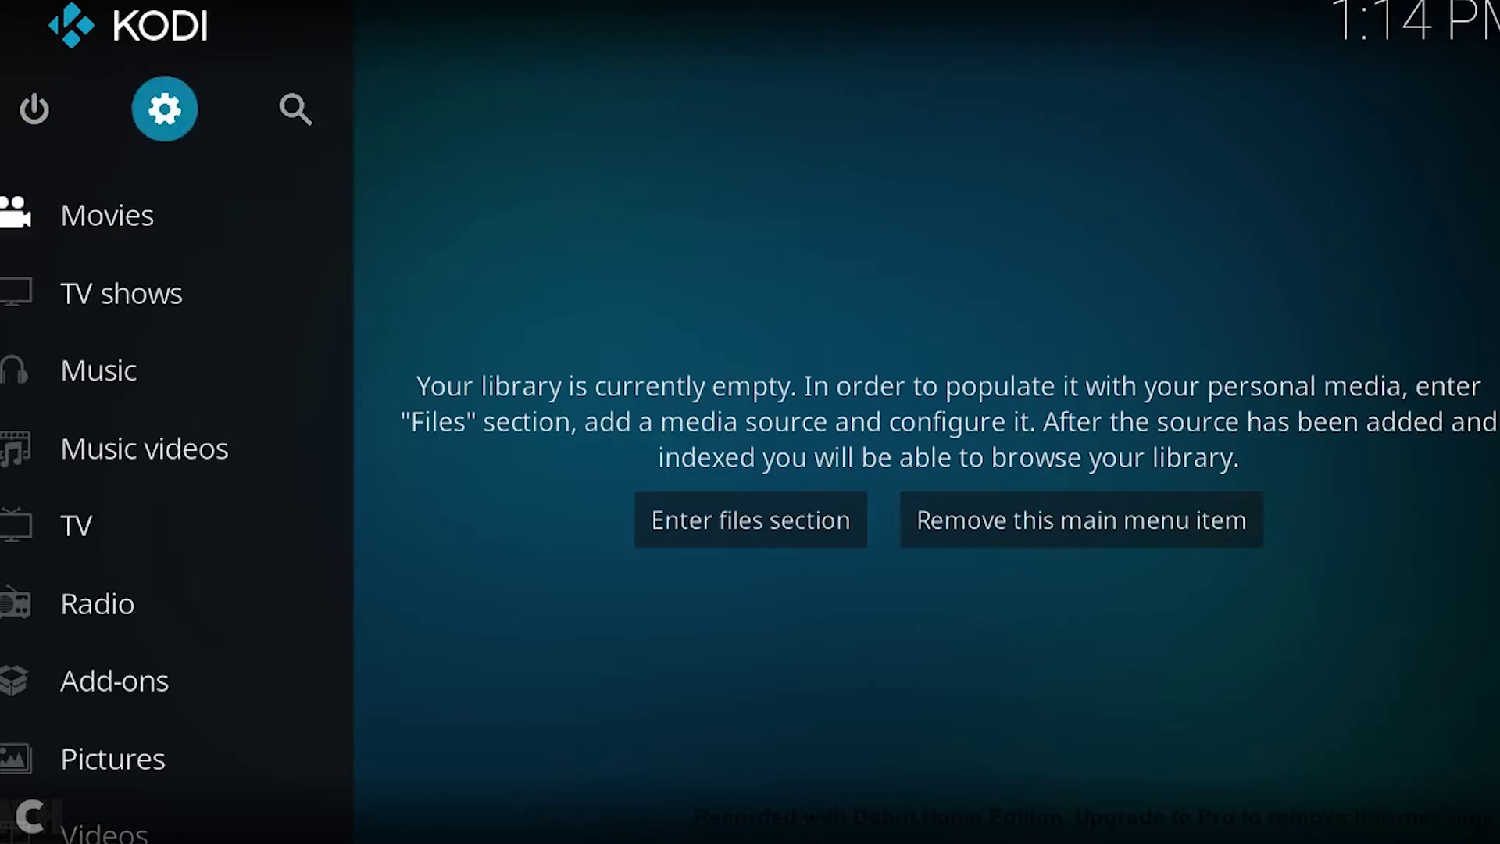
key("Return")
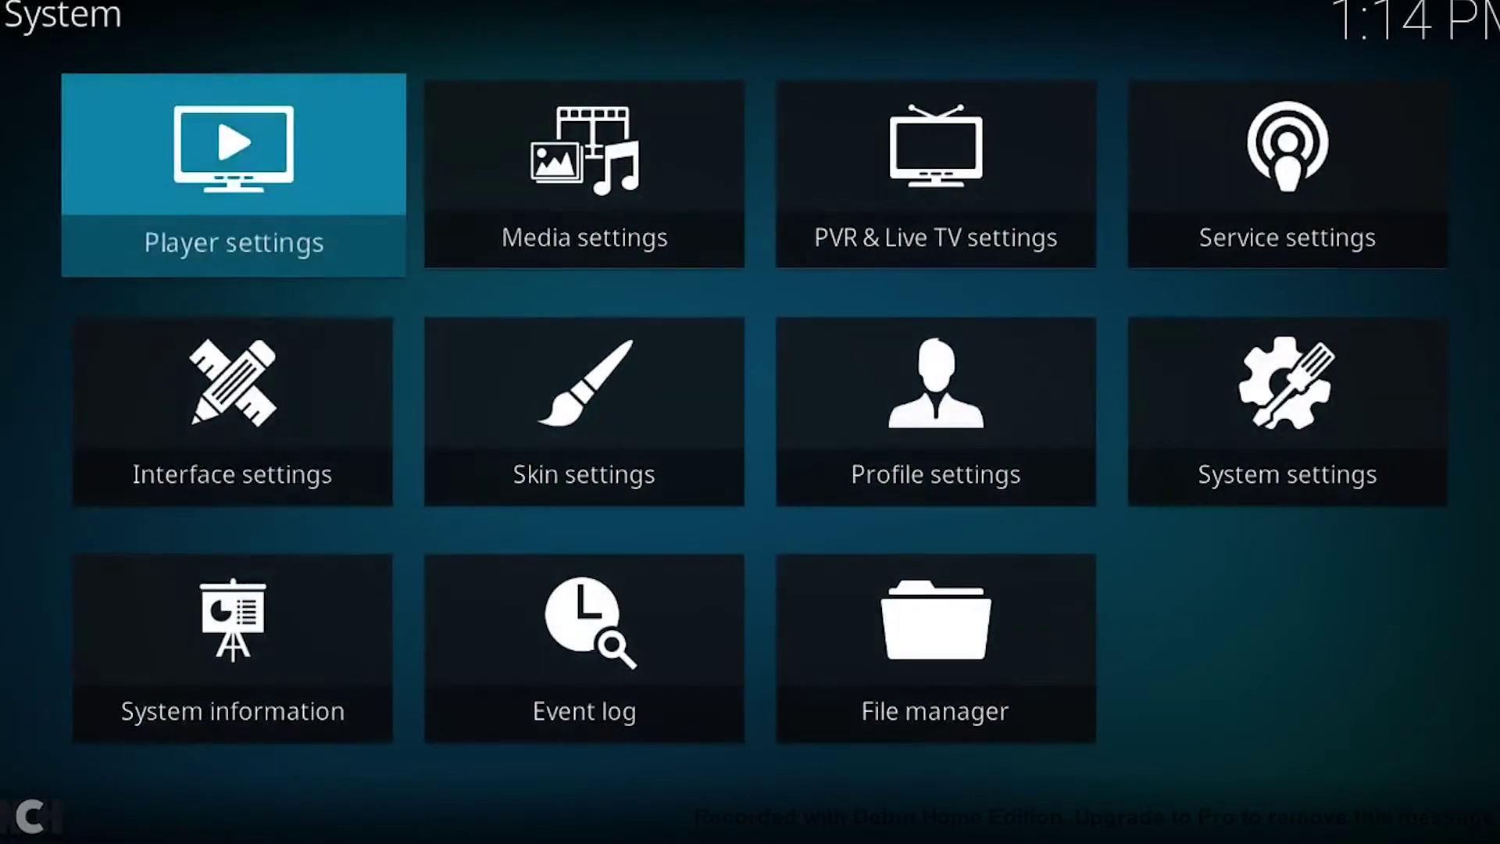
key("Down")
key("Down")
key("Right")
key("Right")
key("Return")
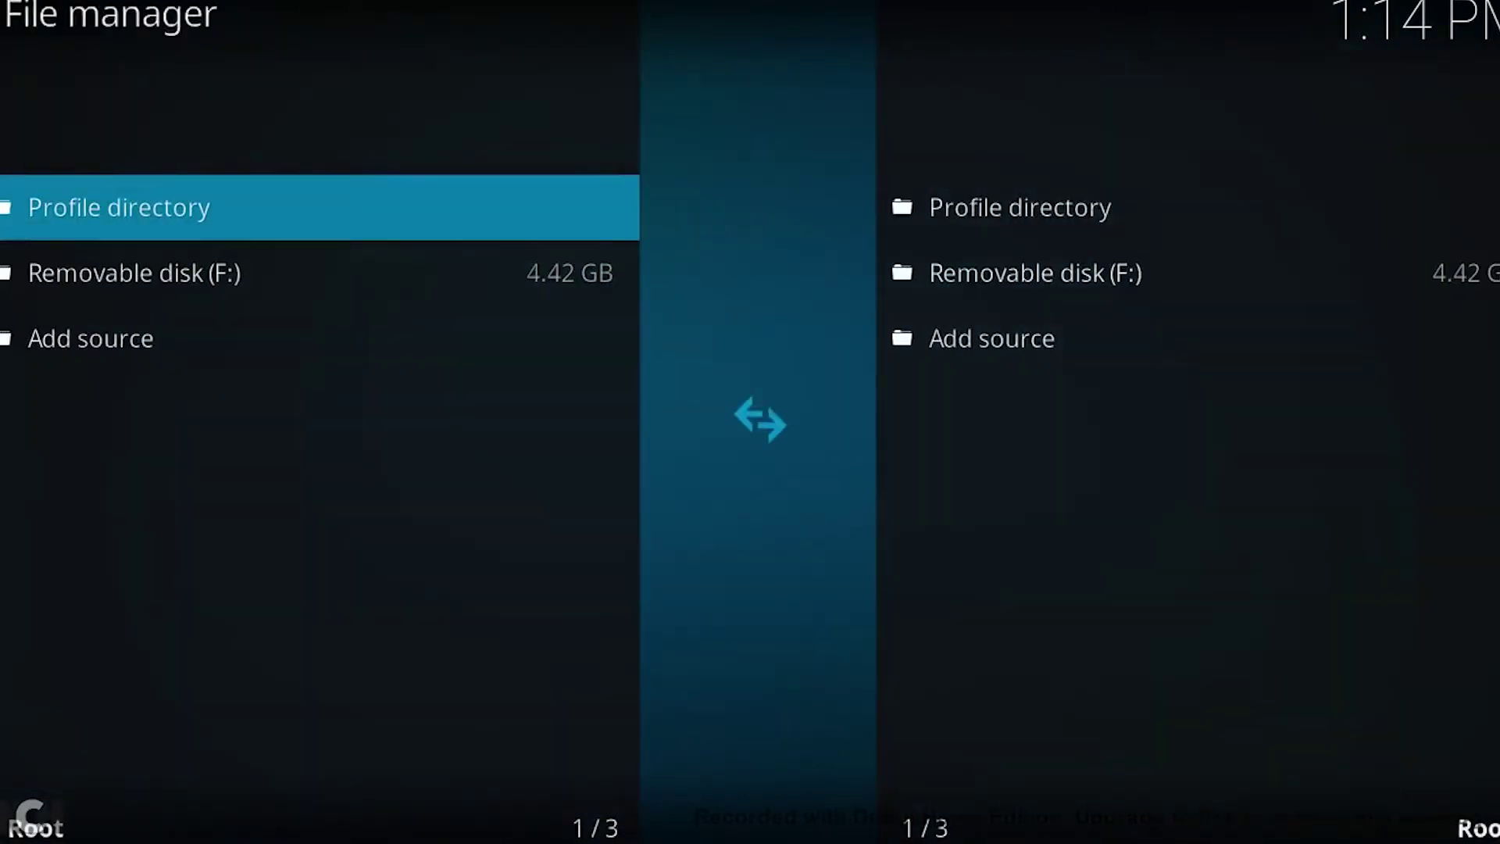
key("Down")
key("Down")
key("Return")
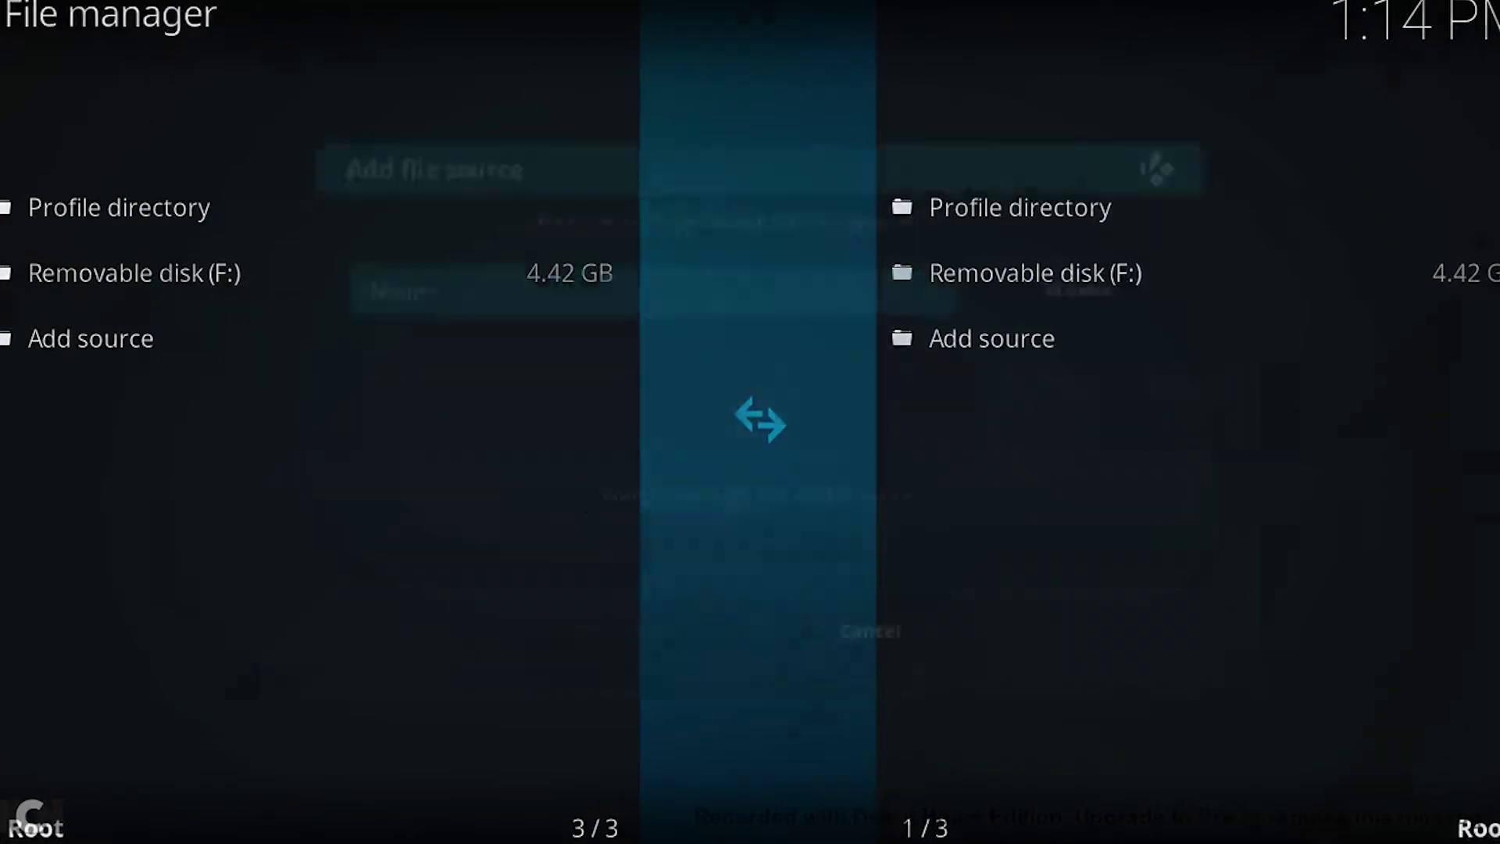
key("Return")
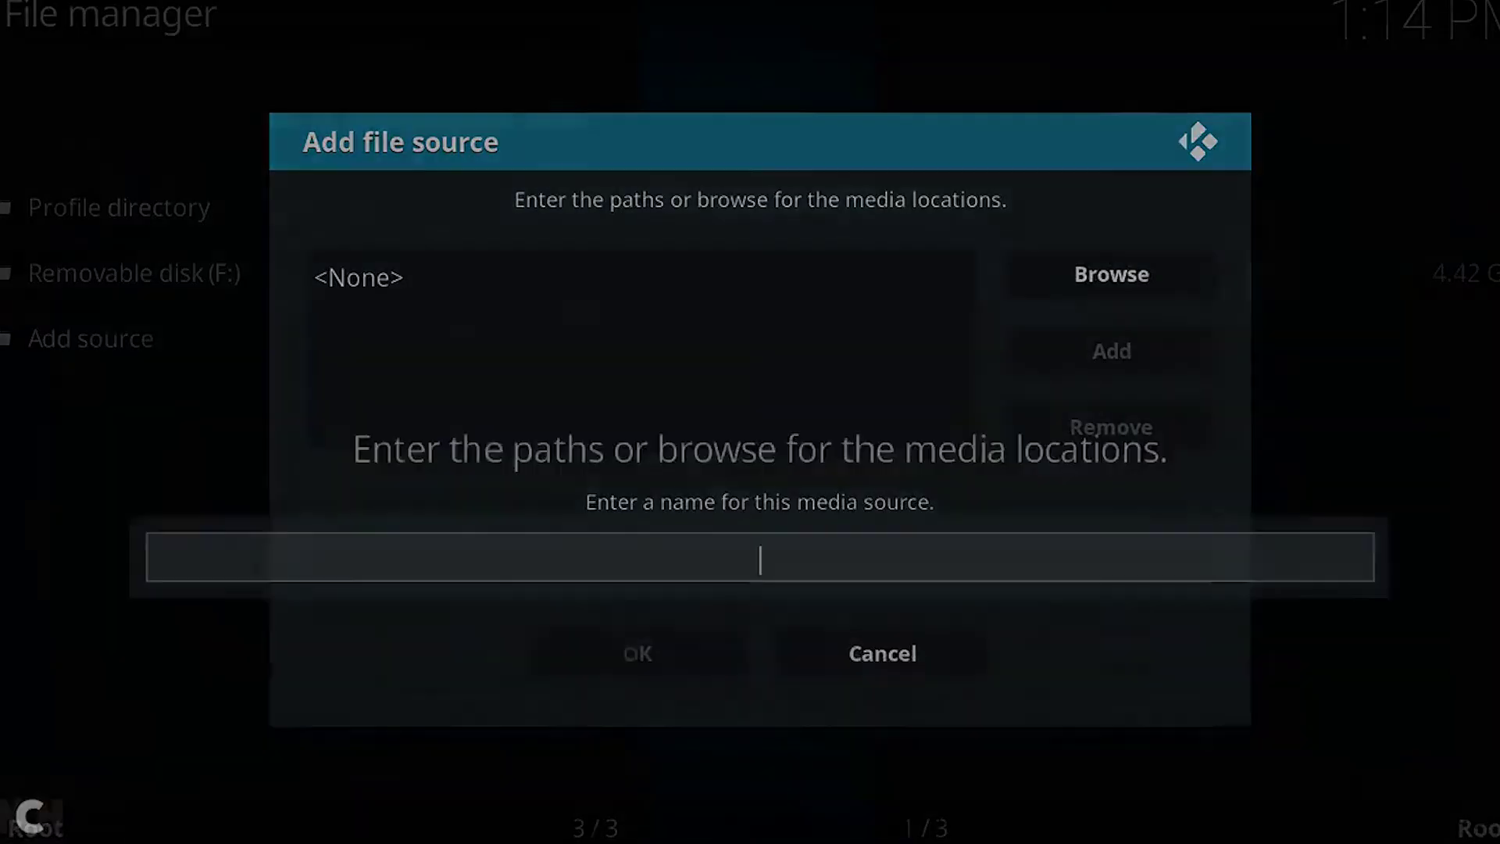
type("ht")
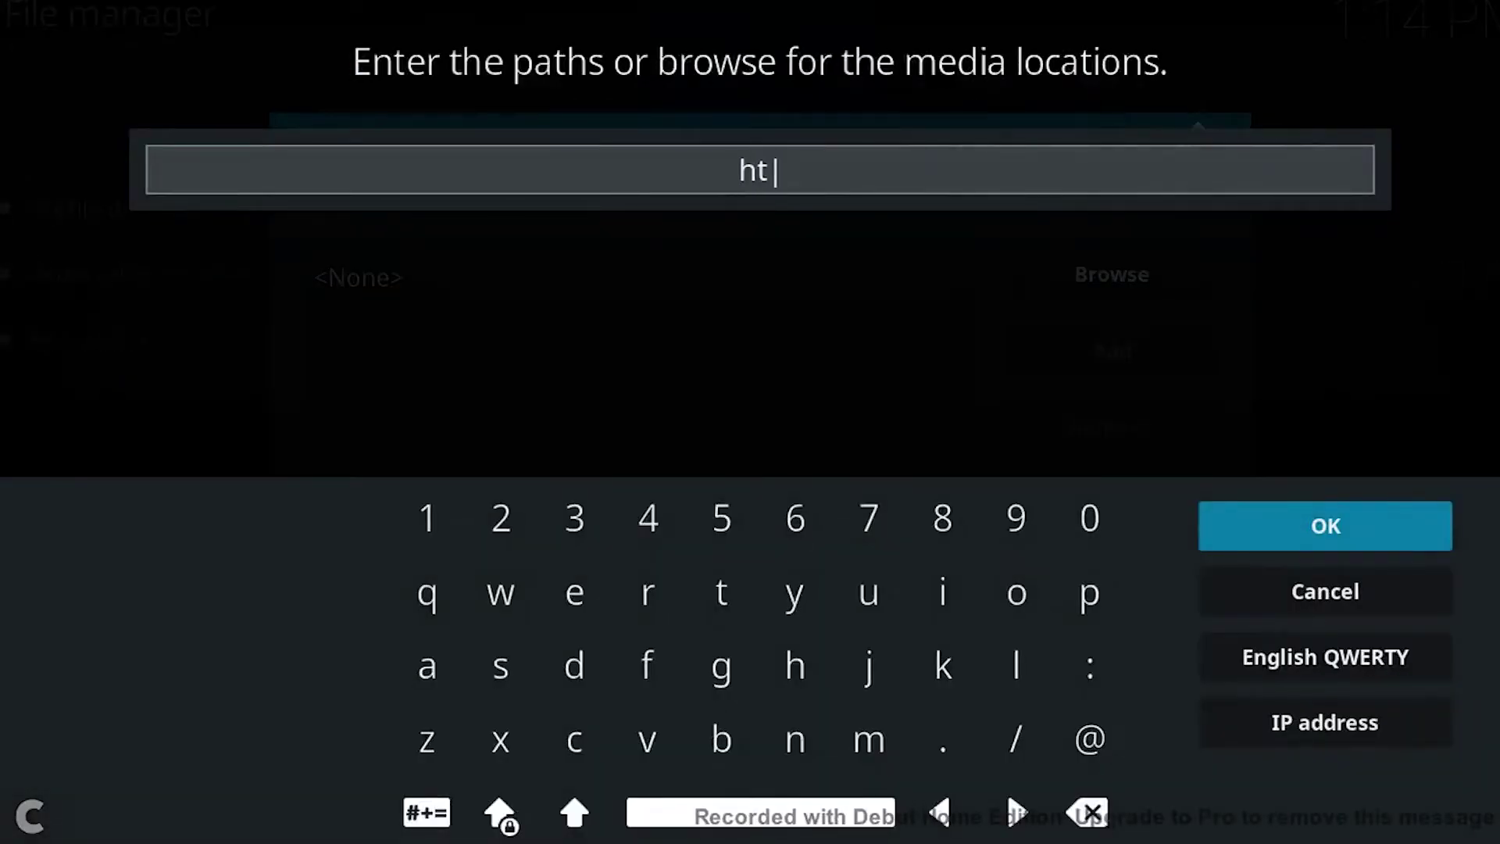
type("tp://")
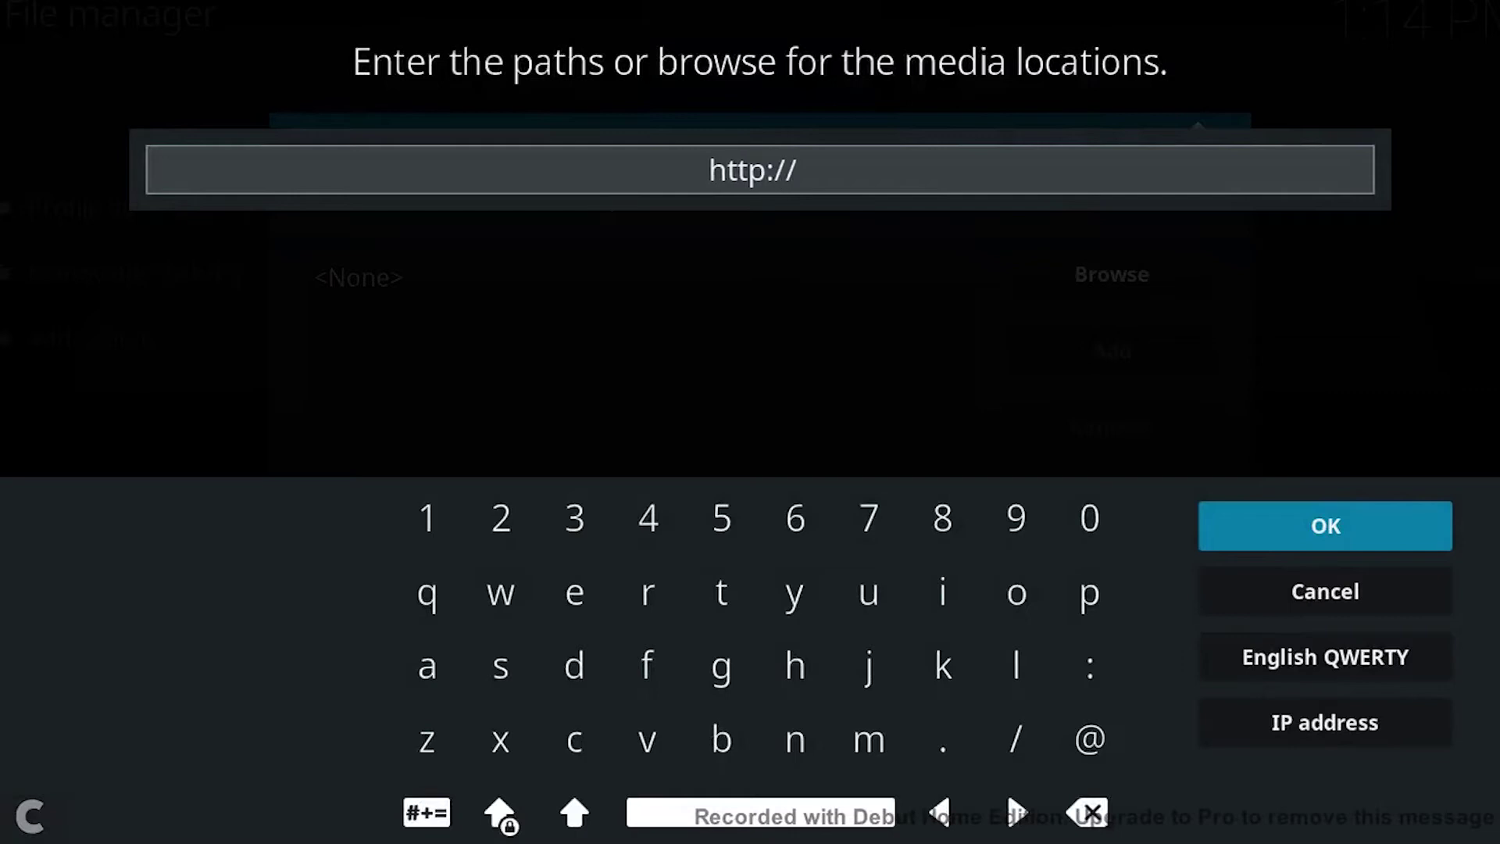
type("un")
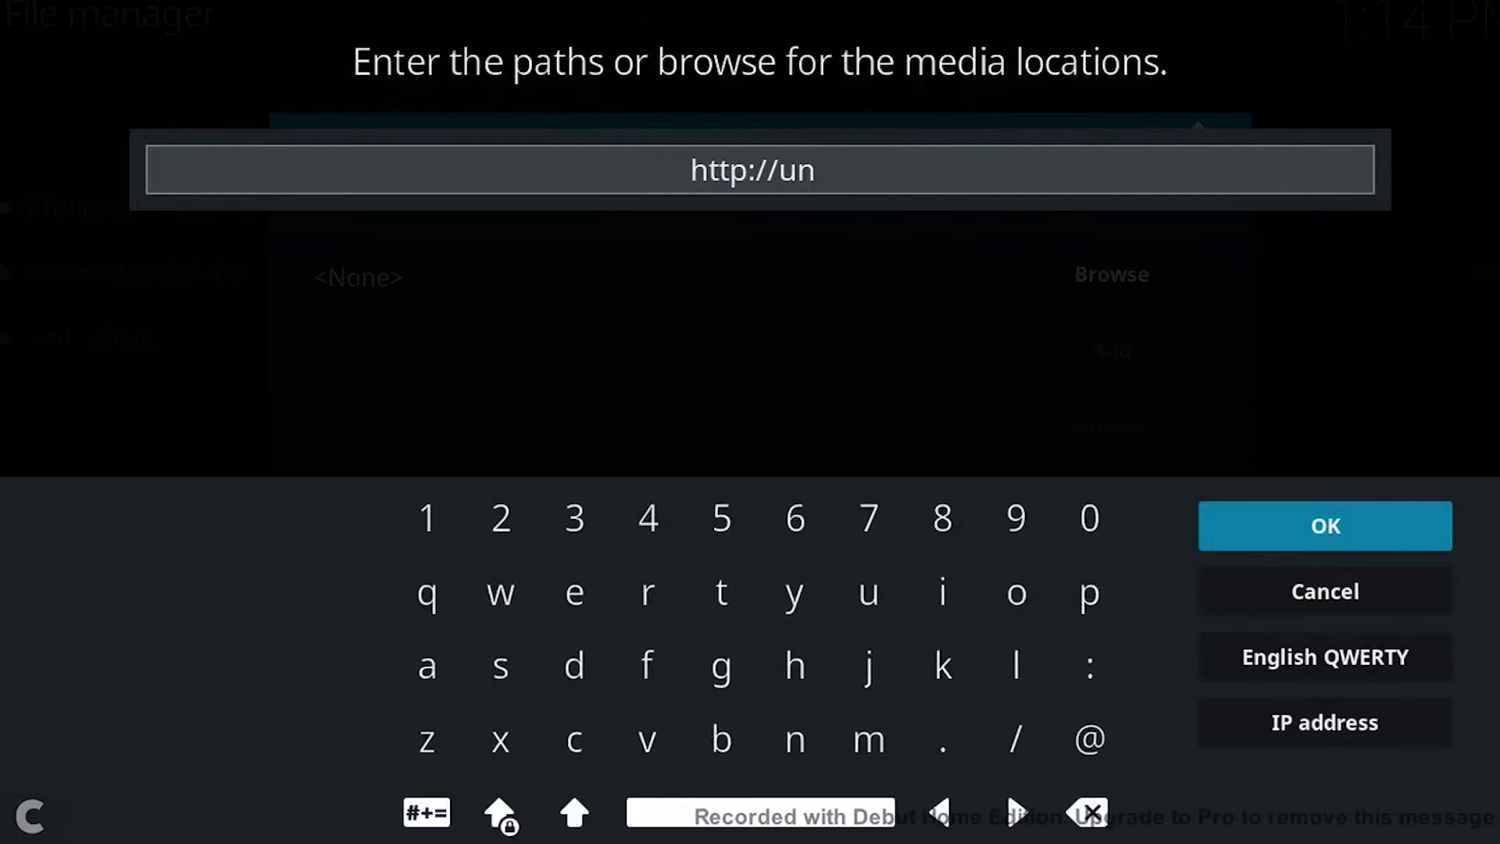
type("derverse")
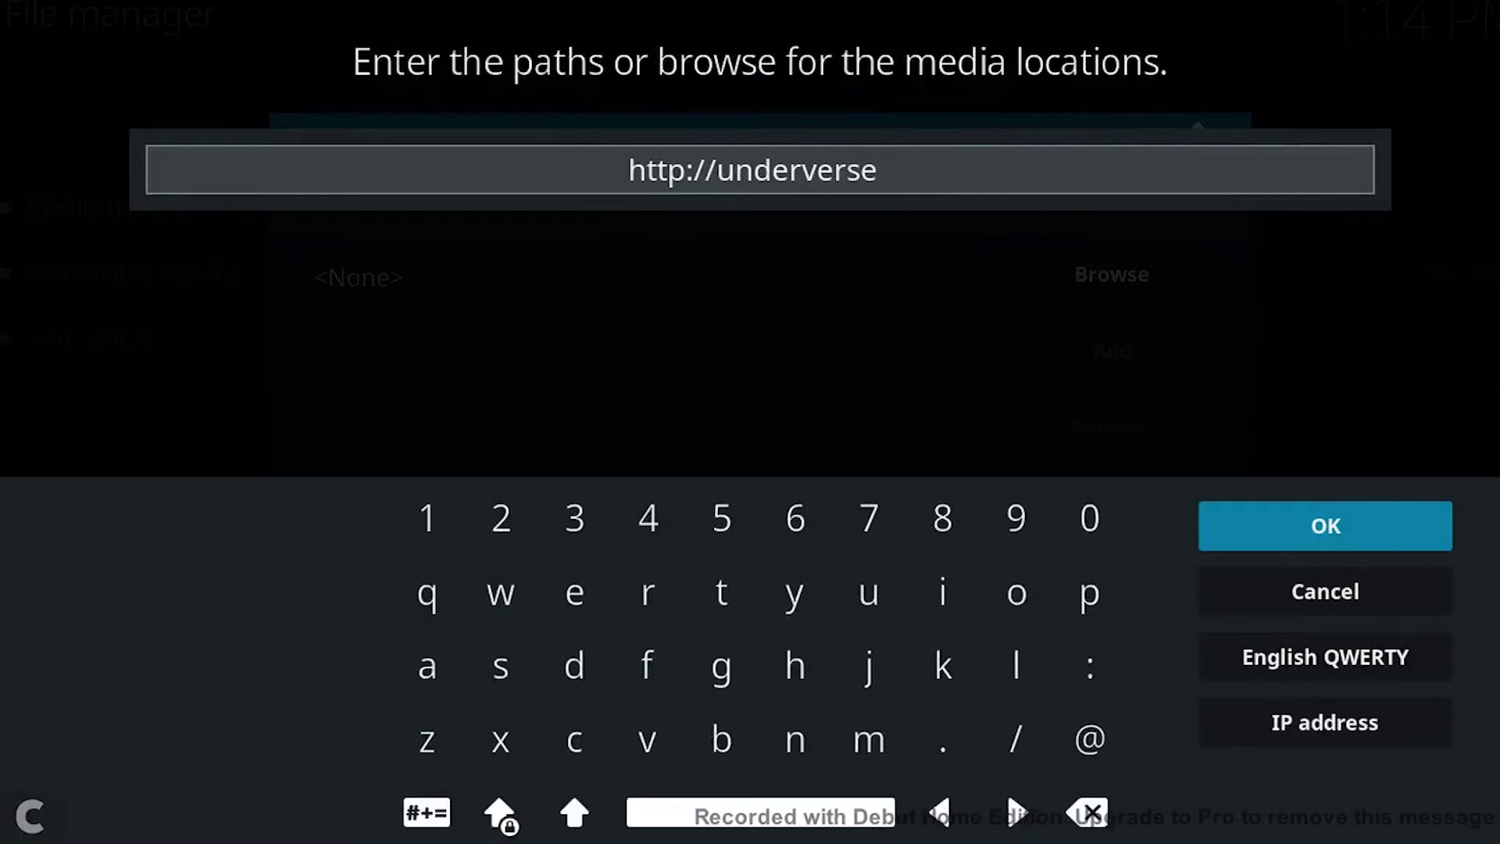
type(".onw")
key("BackSpace")
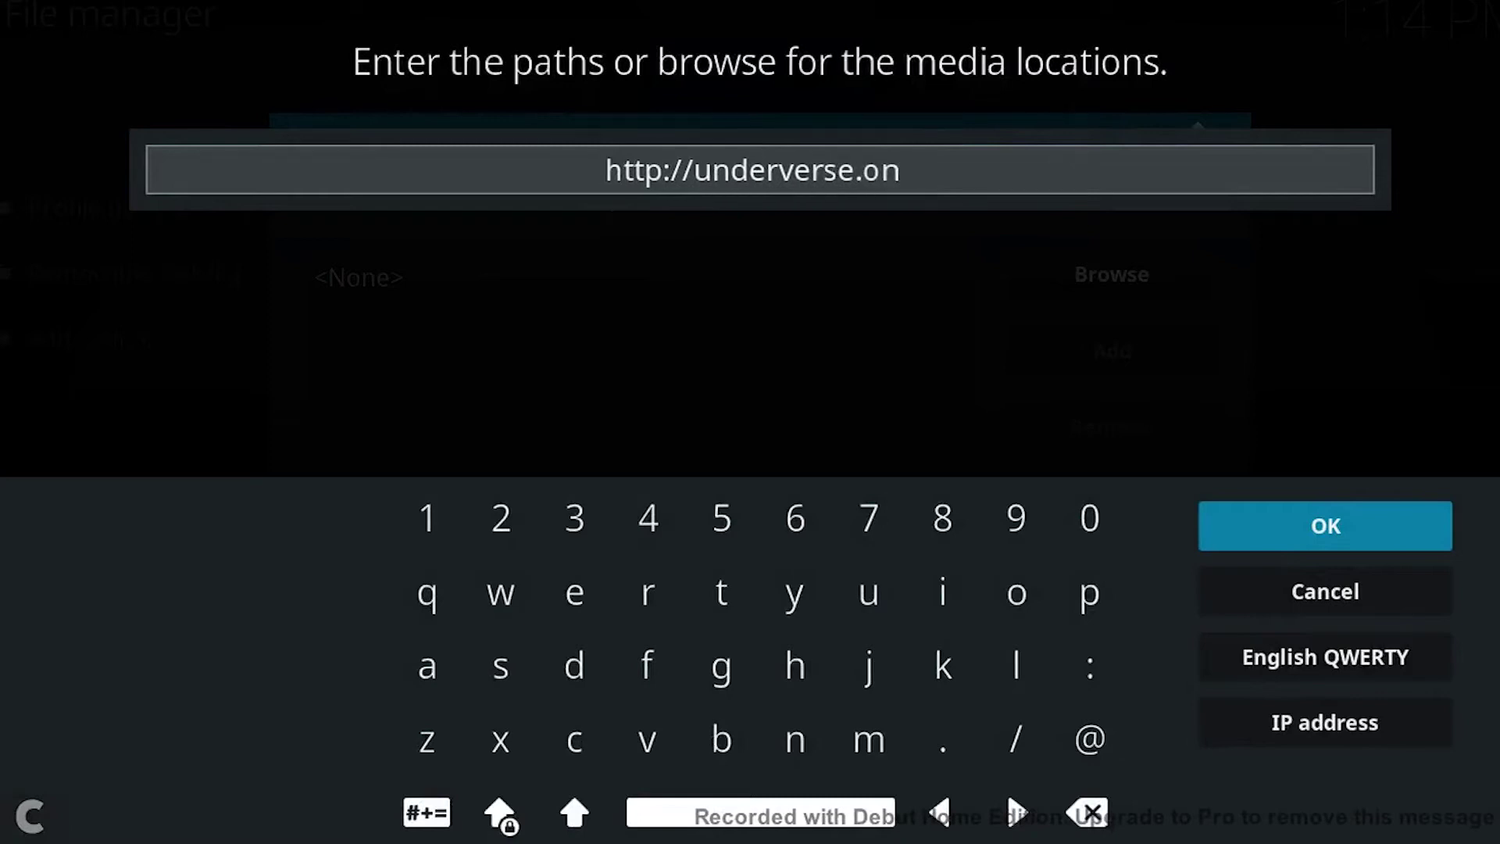
type("e/wi")
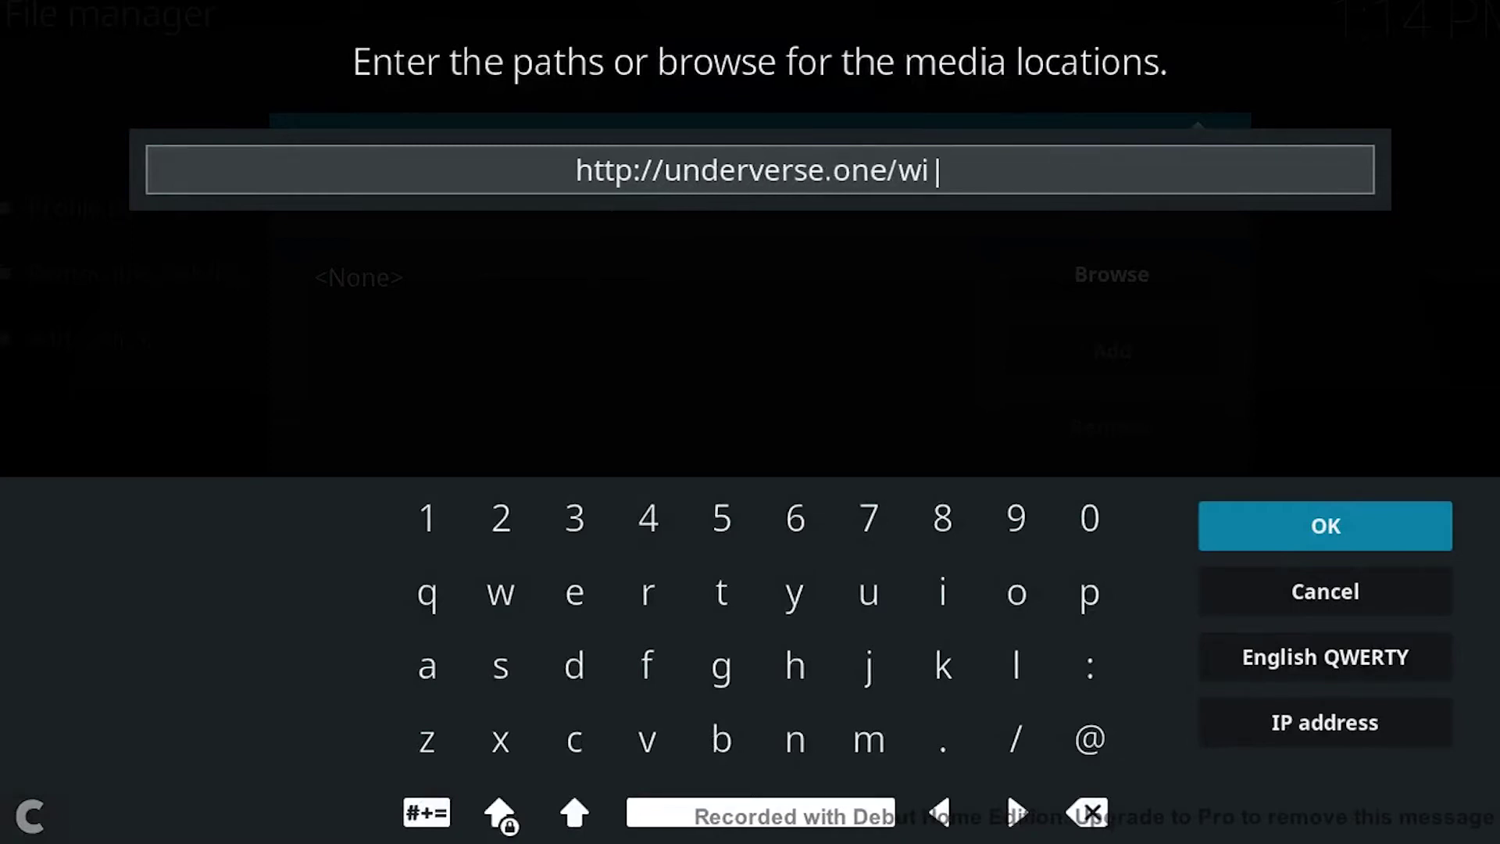
type("zard")
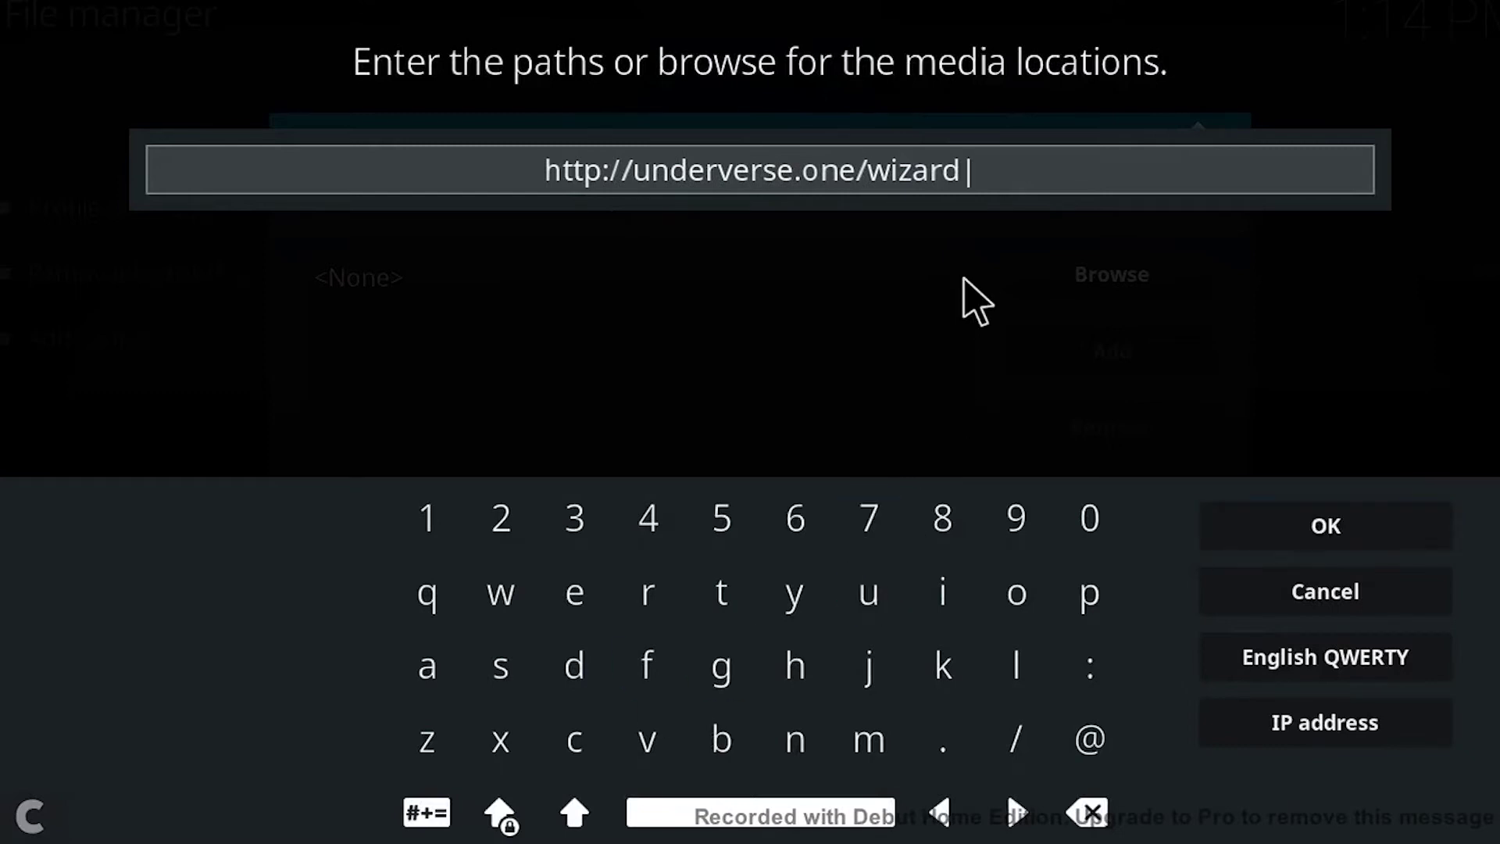
Confirm the path and save the source with the name 'underverse'.
left_click(1293, 541)
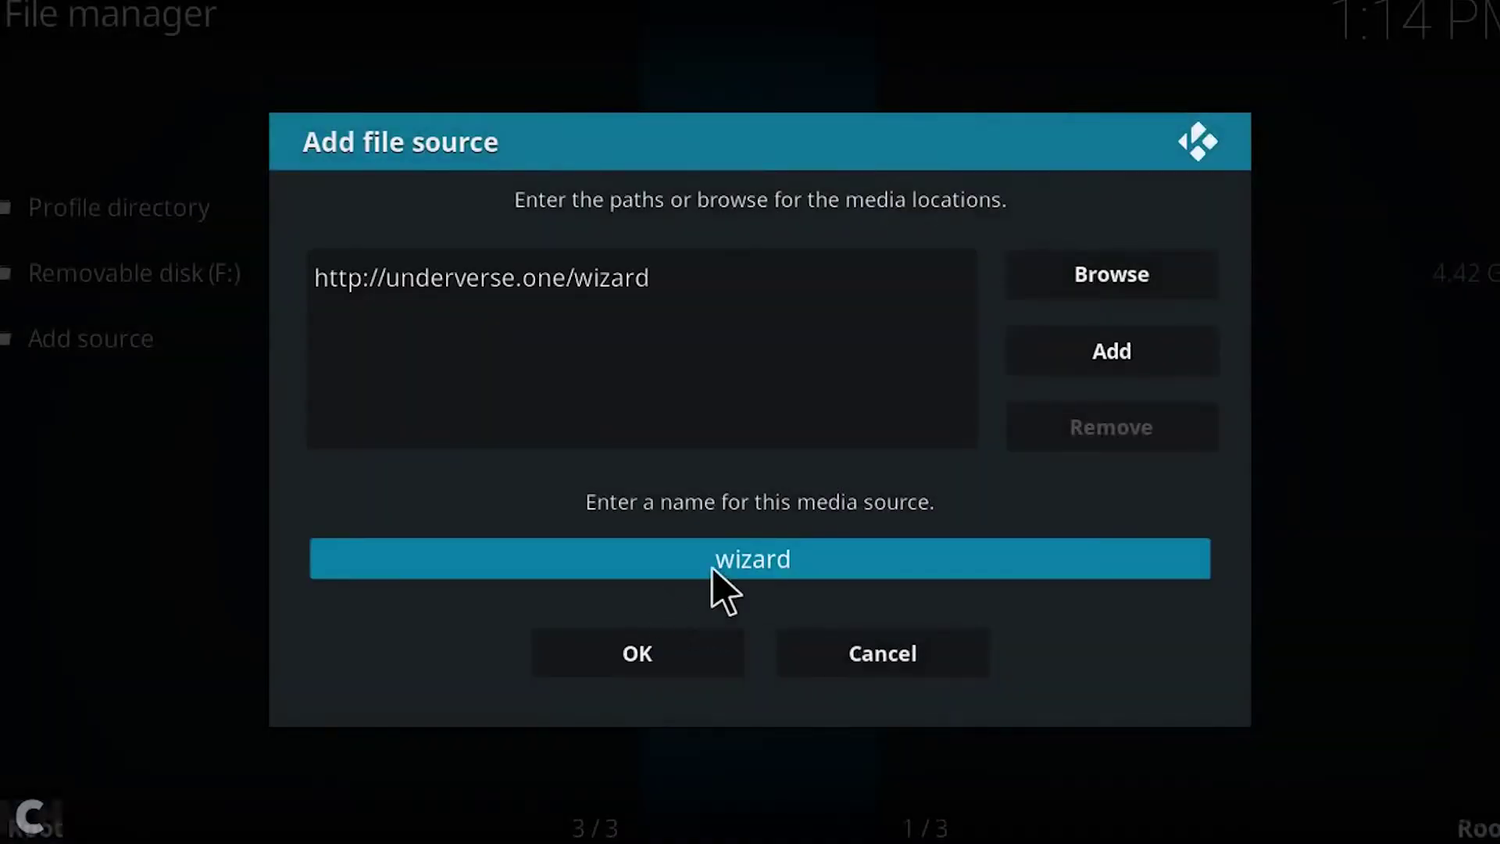
key("BackSpace")
key("BackSpace")
key("BackSpace")
key("BackSpace")
key("BackSpace")
key("BackSpace")
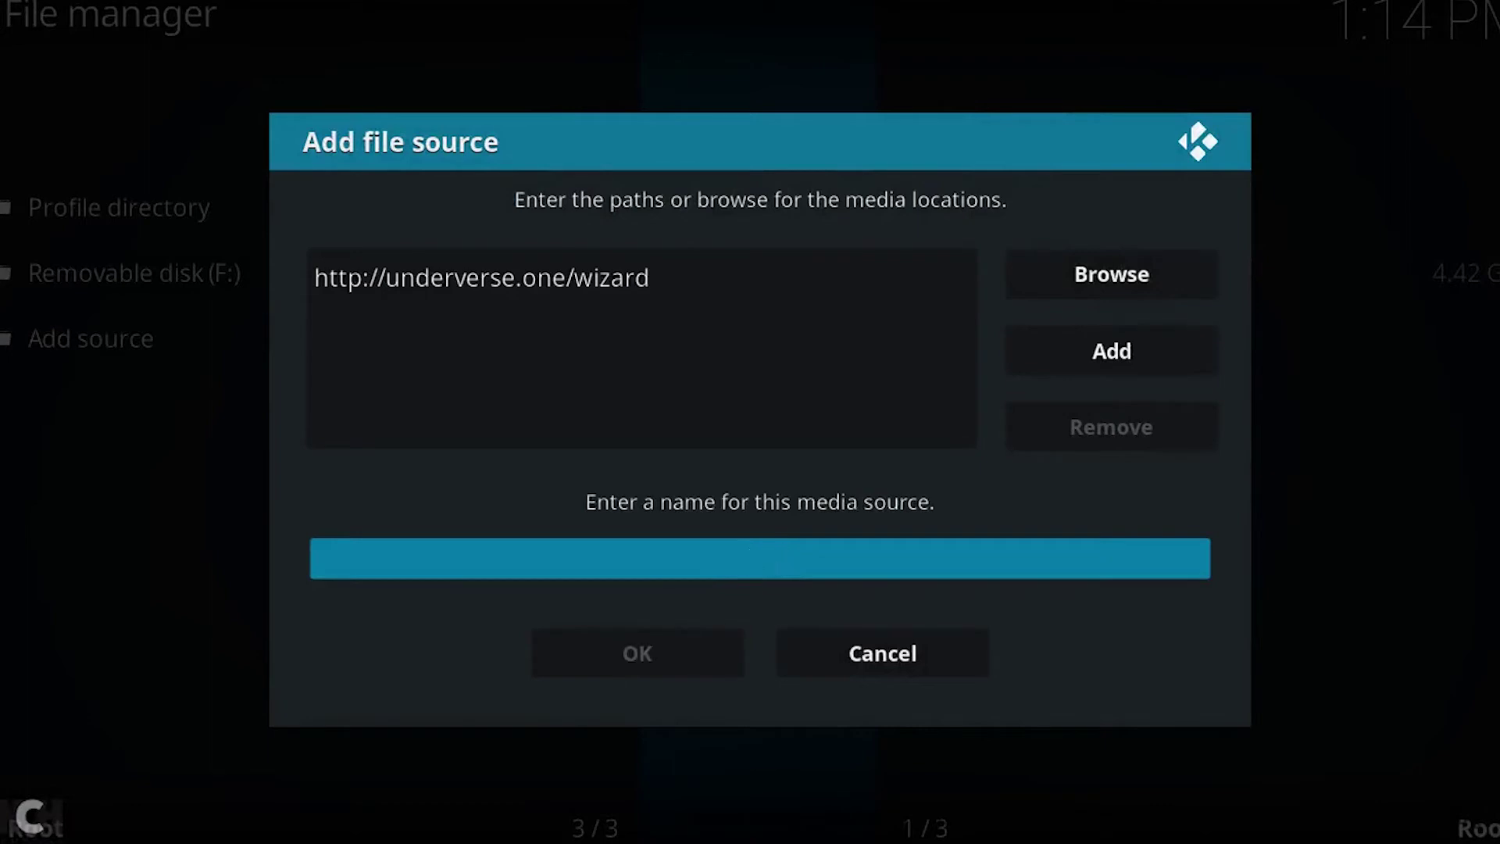
type("underverse")
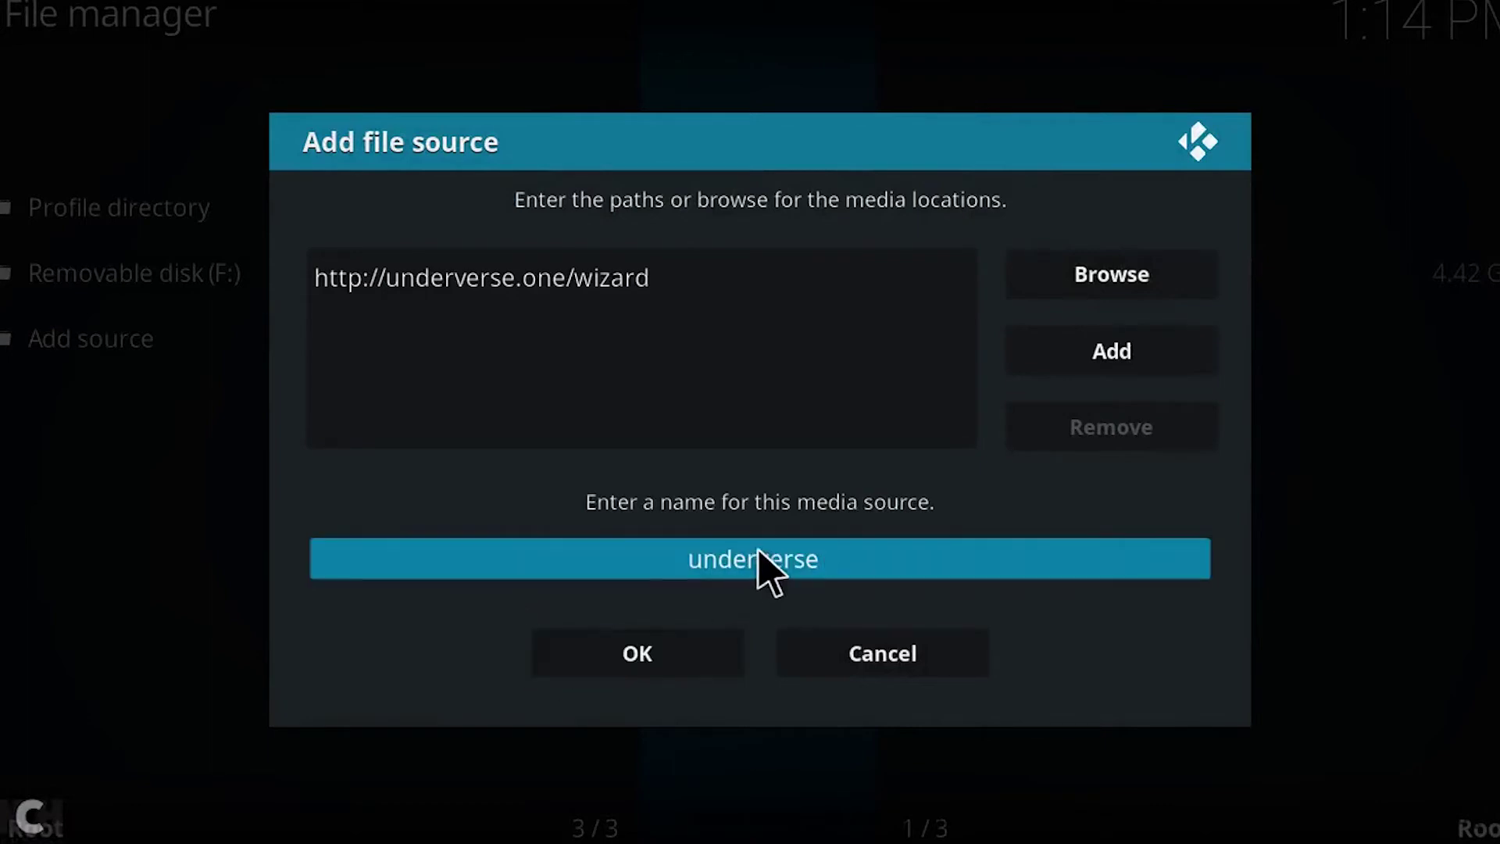
left_click(639, 653)
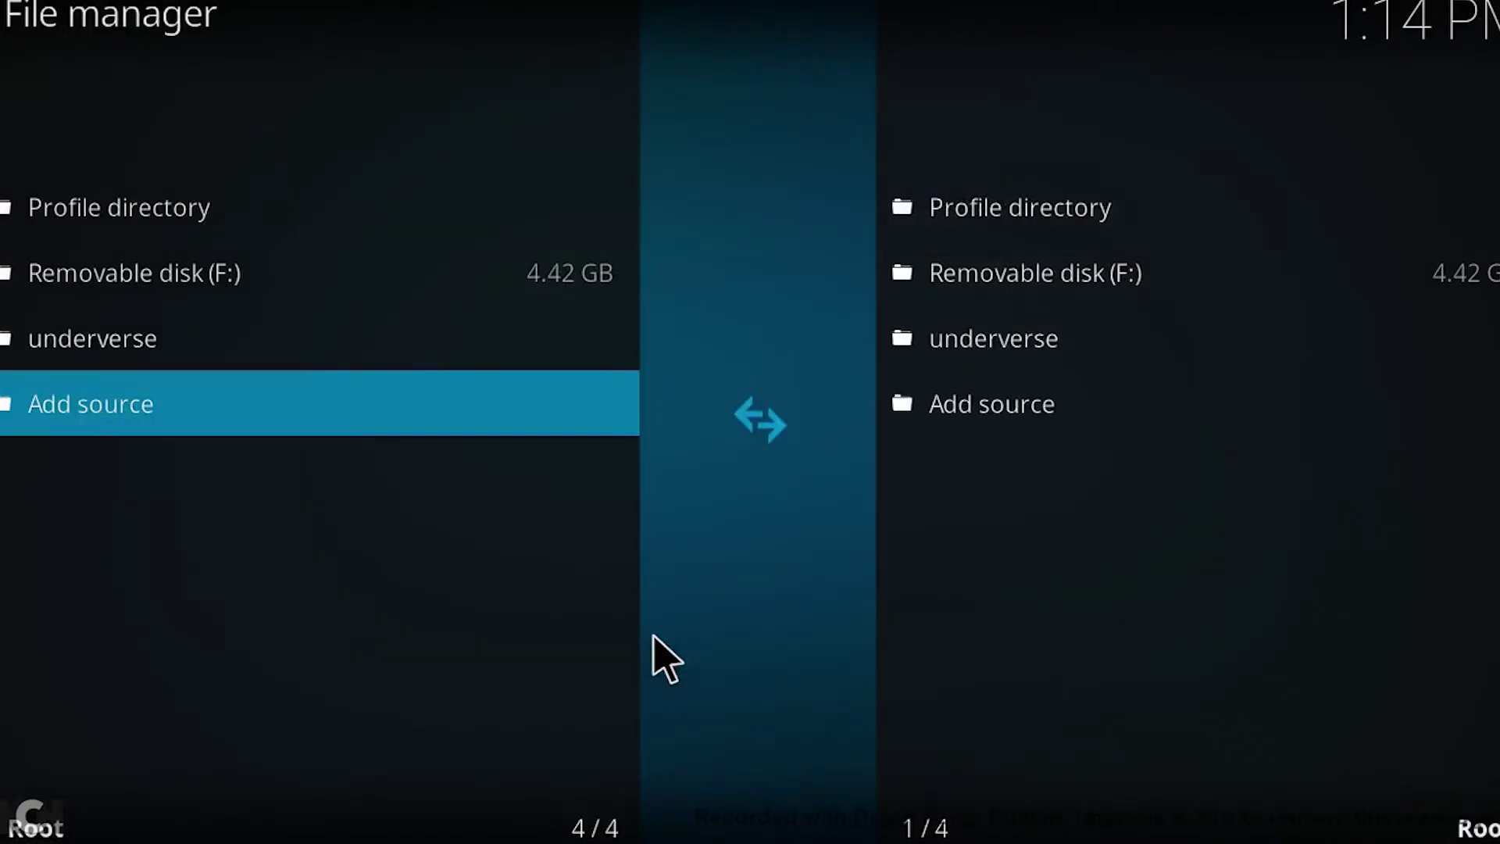
Leave the File manager and go to the Add-ons section of the home screen.
key("BackSpace")
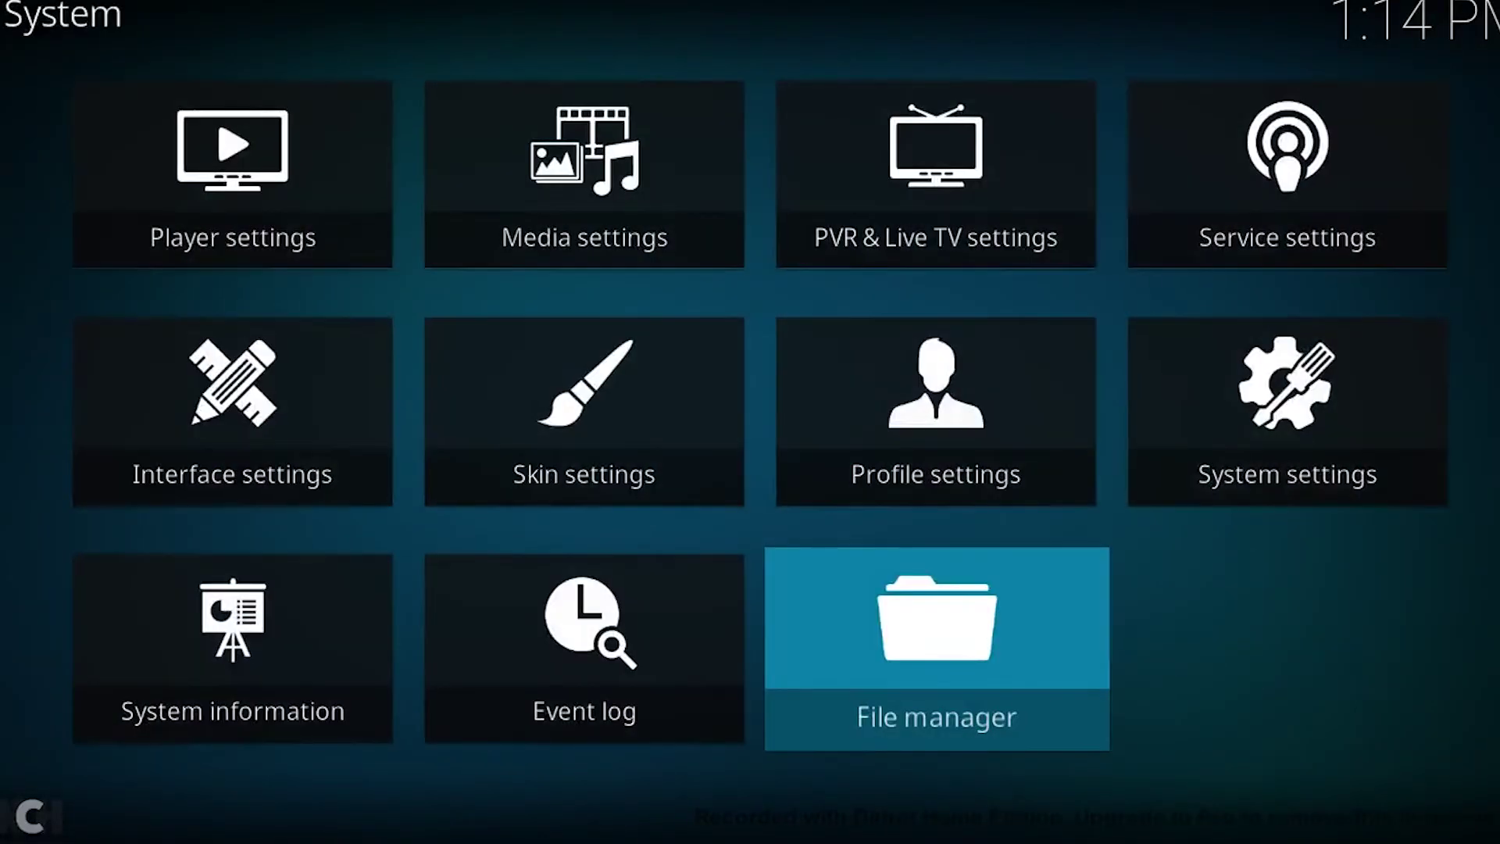
key("Down")
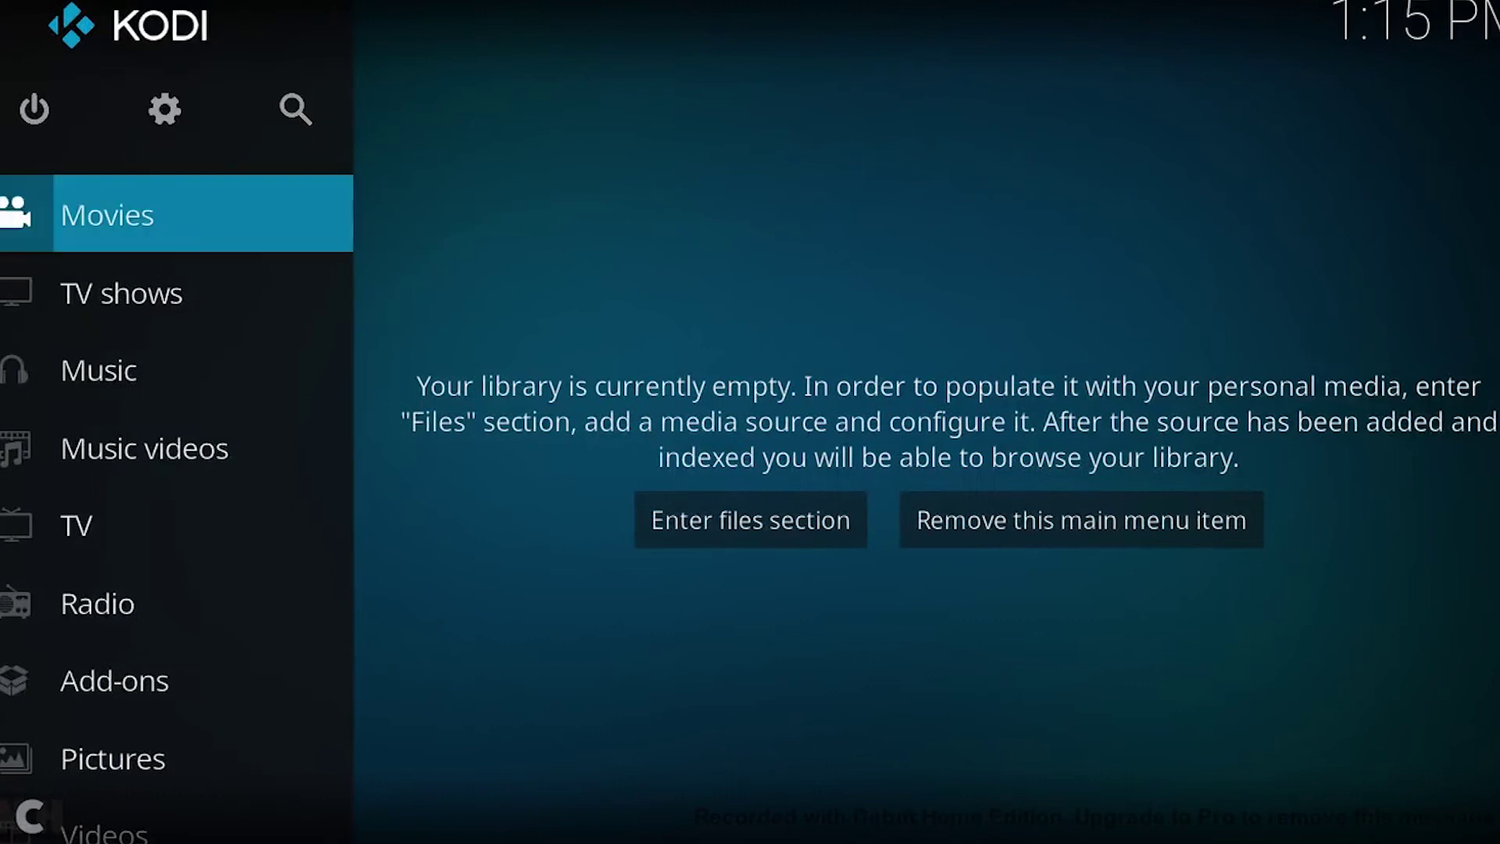
key("Down")
key("Down")
key("Down")
key("Down")
key("Down")
key("Down")
key("Return")
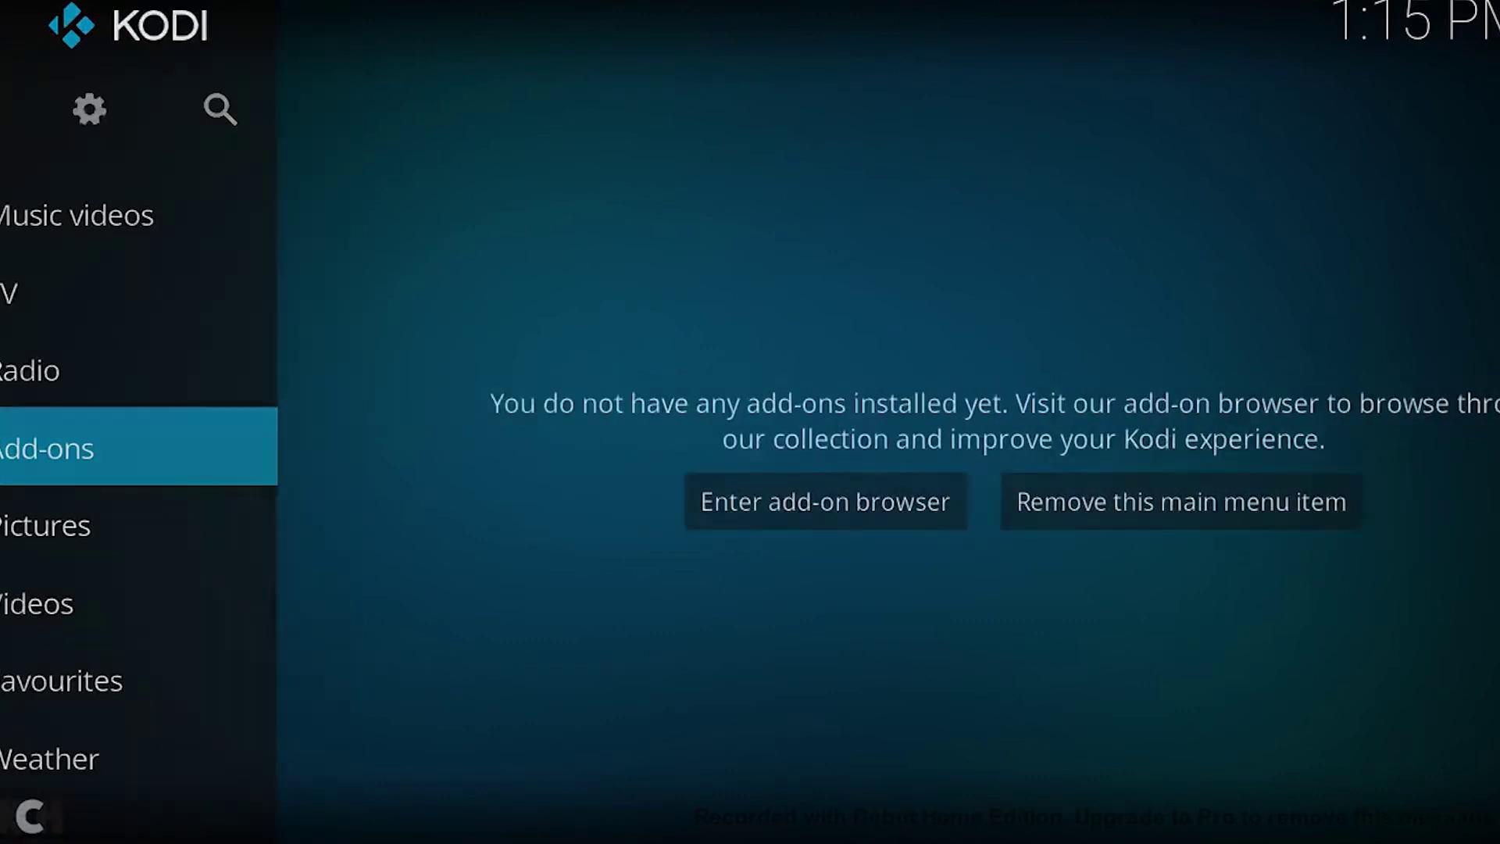
Choose Install from zip file in the add-on browser, bringing up the unknown-sources notice.
key("Up")
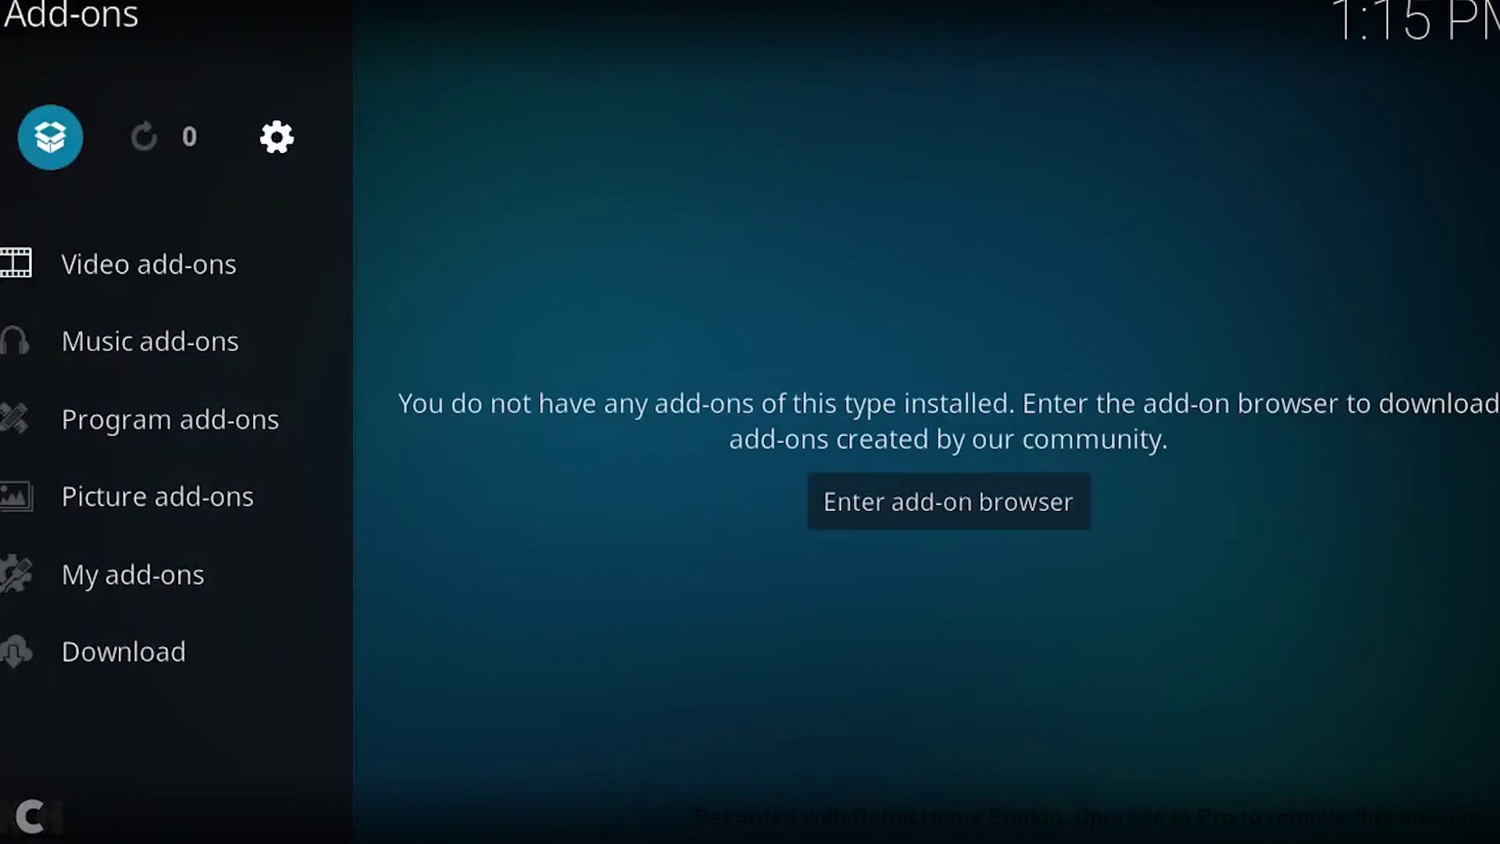
key("Return")
key("Down")
key("Down")
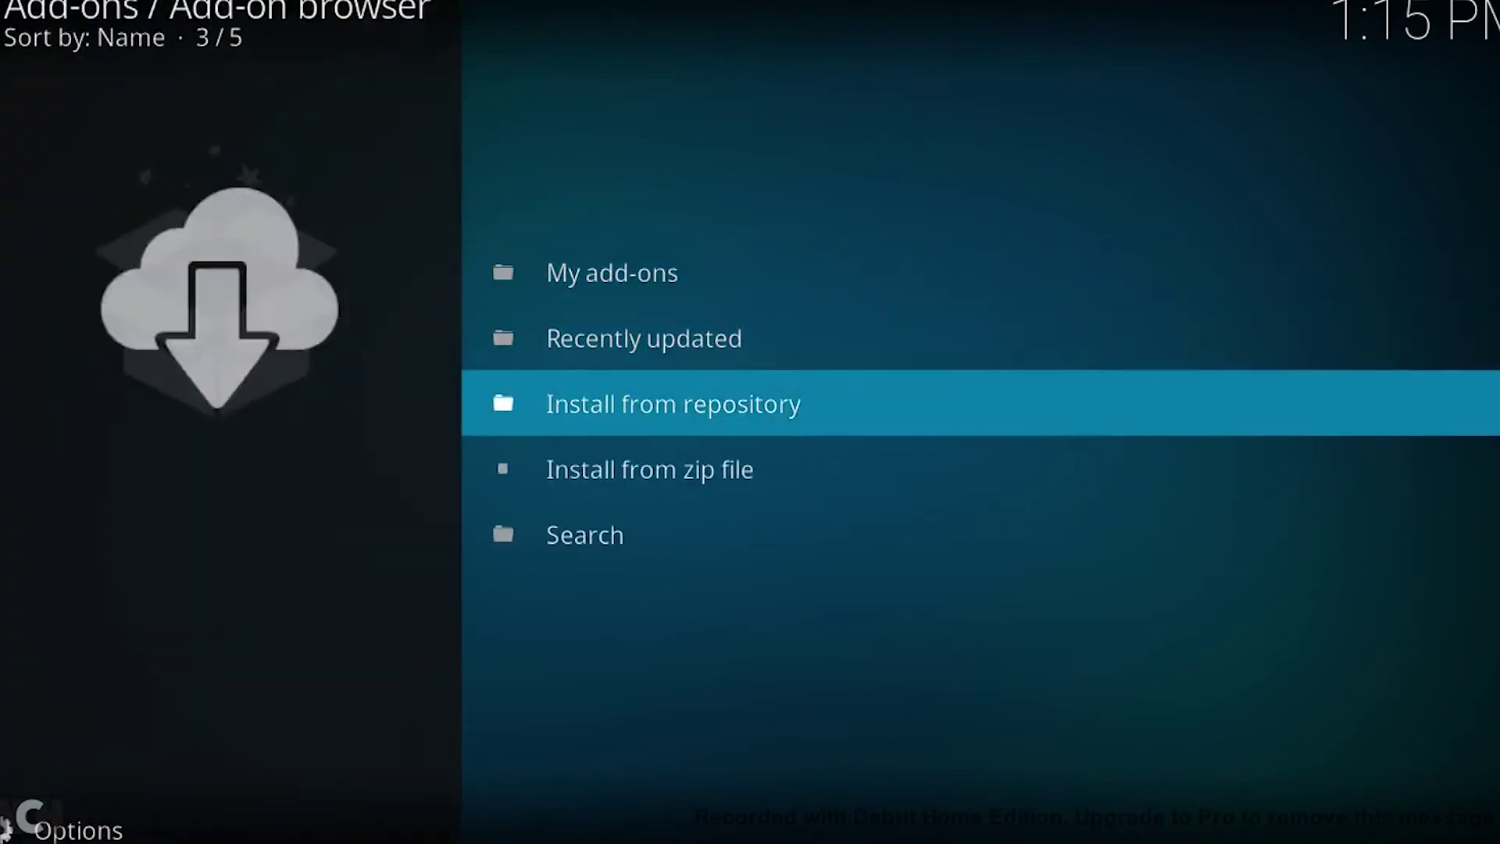
key("Down")
key("Return")
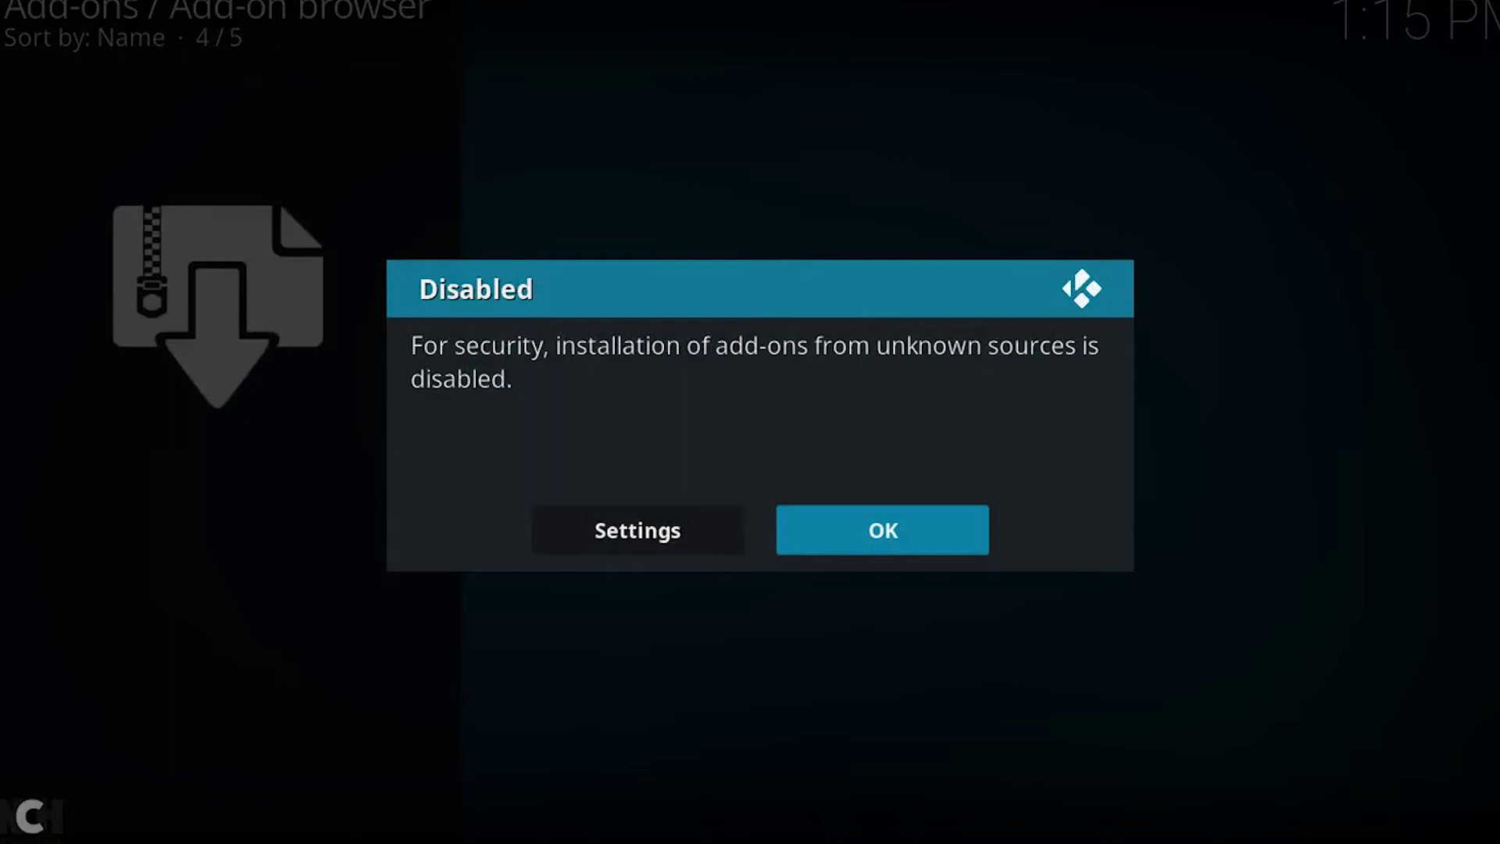
Turn on Unknown sources in the add-on settings and accept the risk warning.
key("Left")
key("Return")
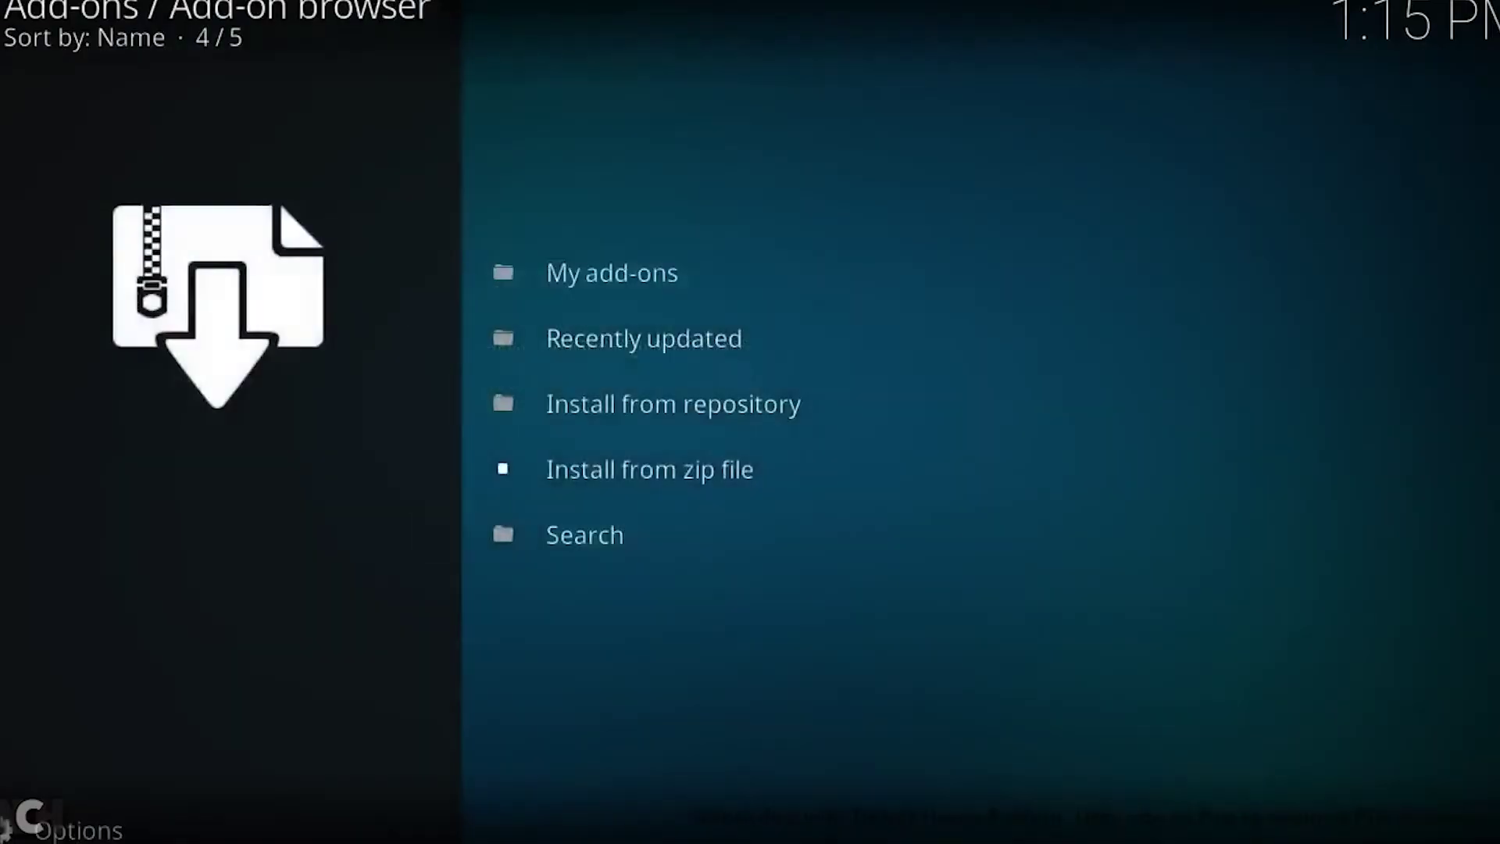
key("Return")
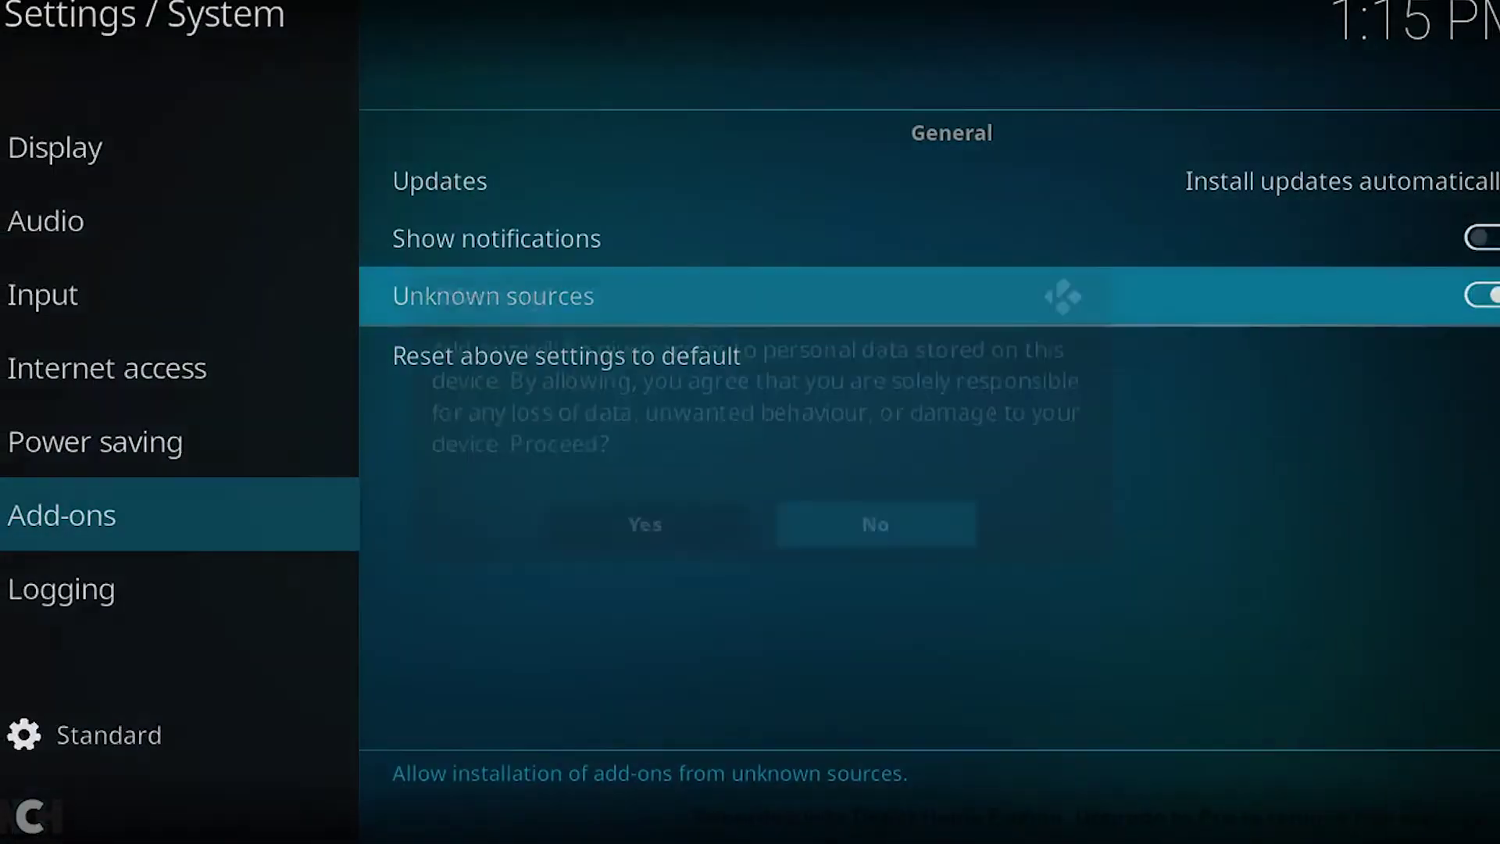
key("Left")
key("Return")
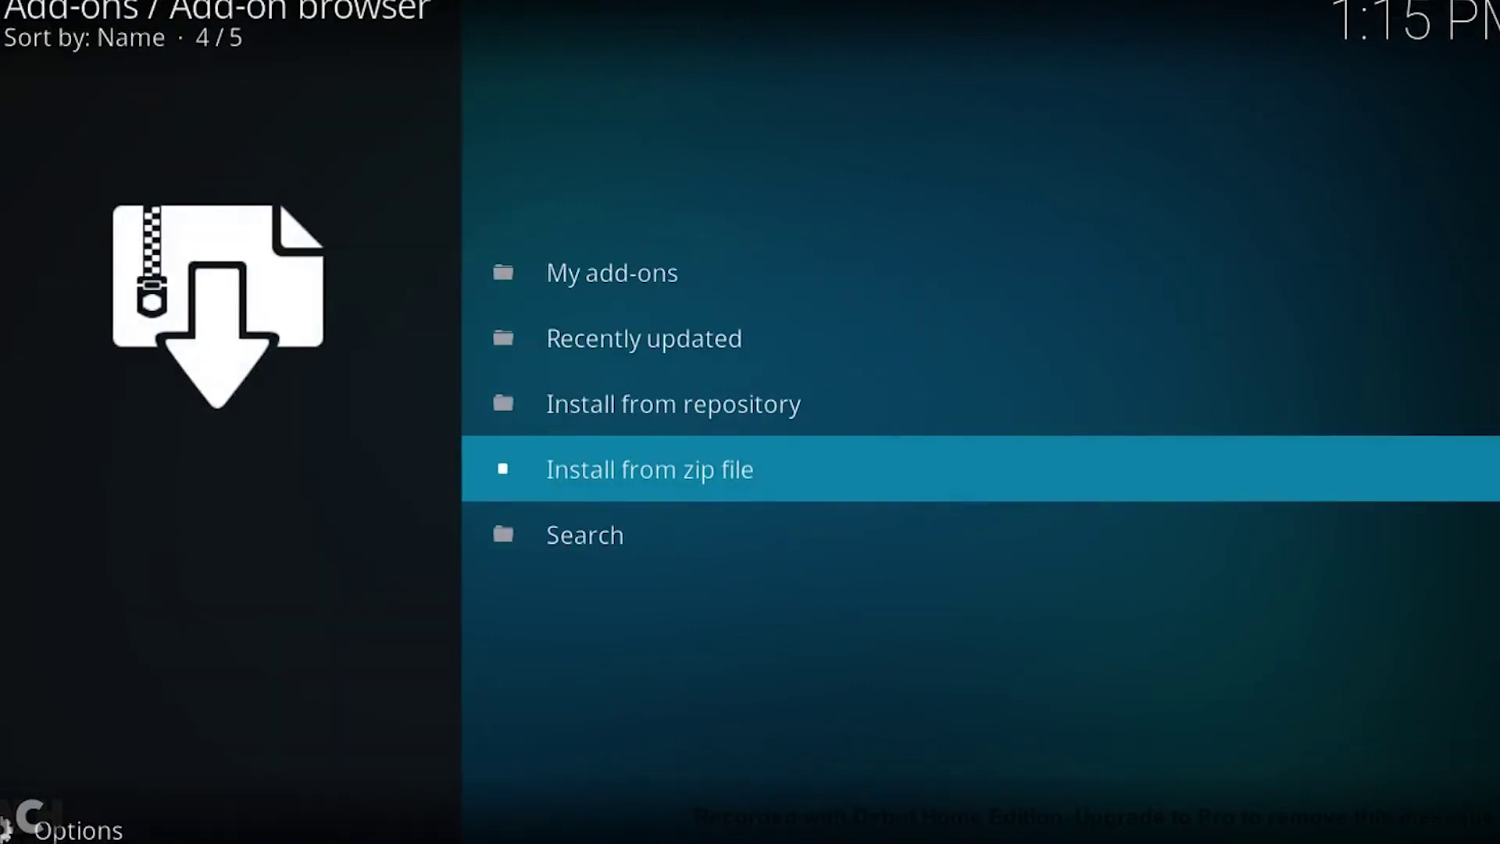
Install plugin.program.Underverse wizard.zip from the underverse source.
key("Return")
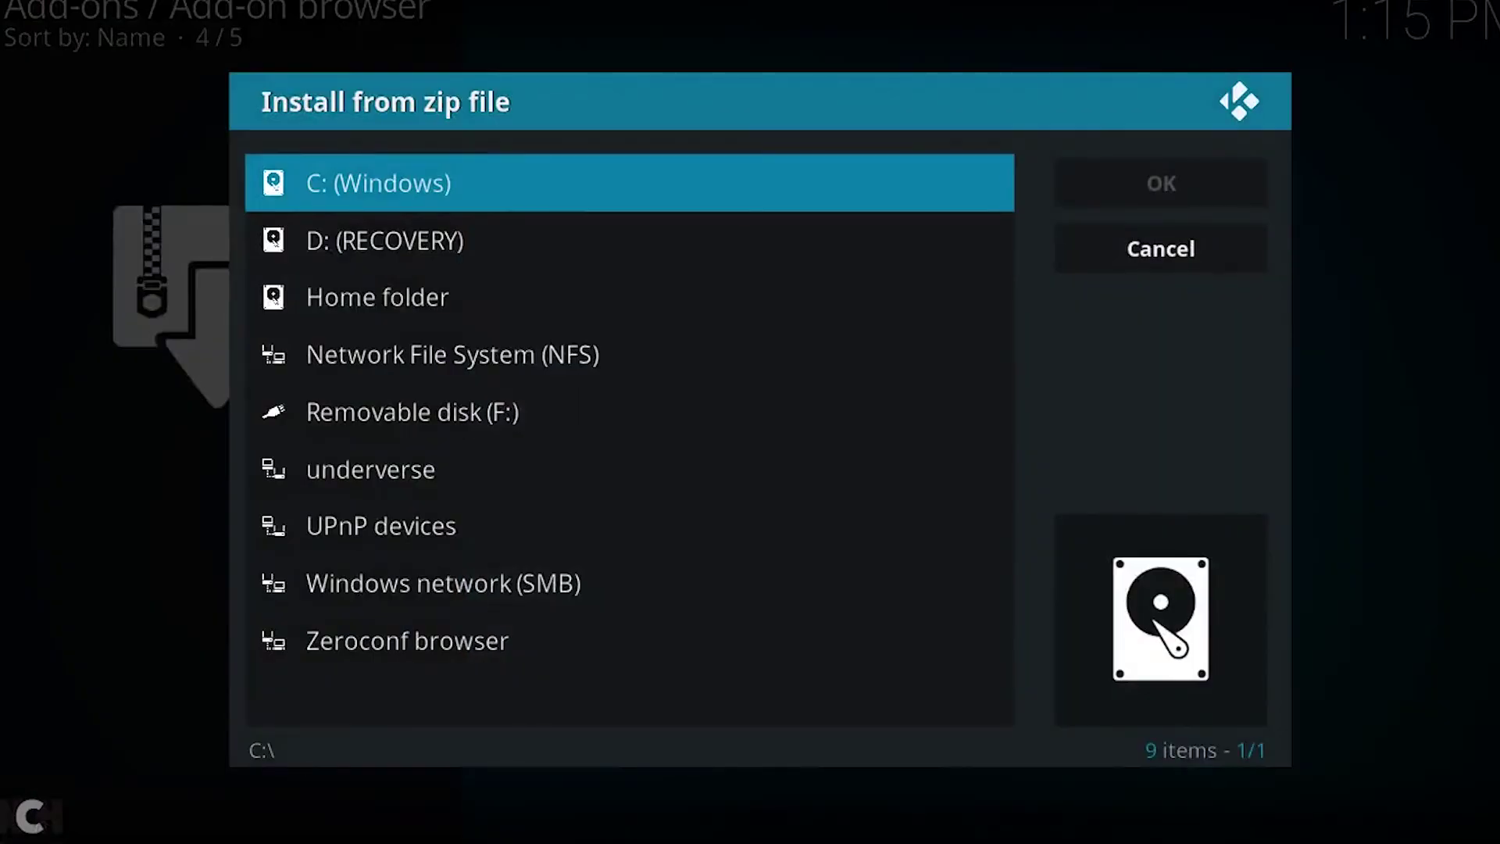
key("Up")
key("Down")
key("Down")
key("Down")
key("Down")
key("Down")
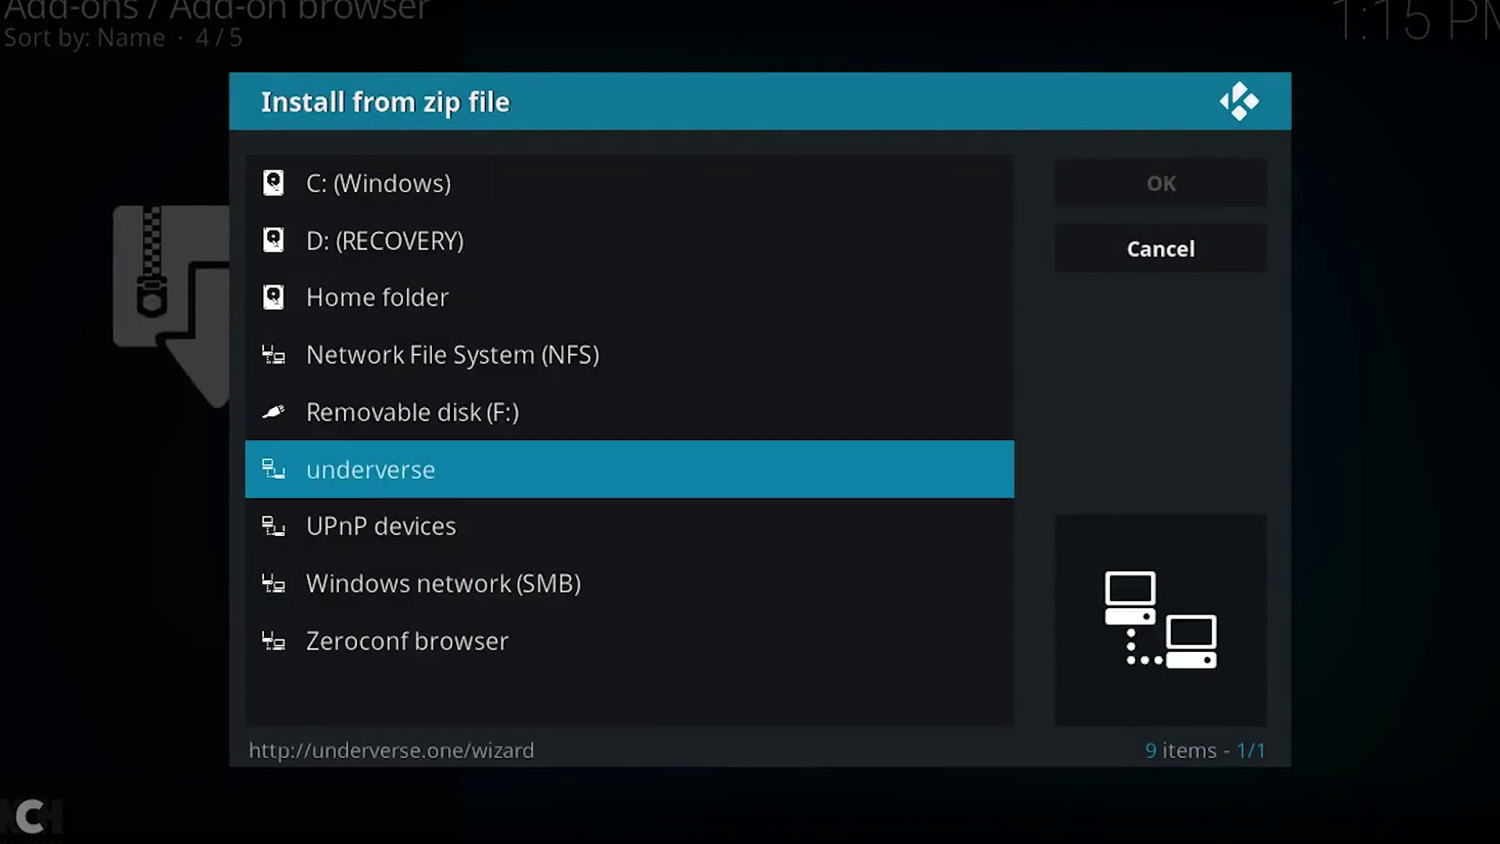
key("Return")
key("Down")
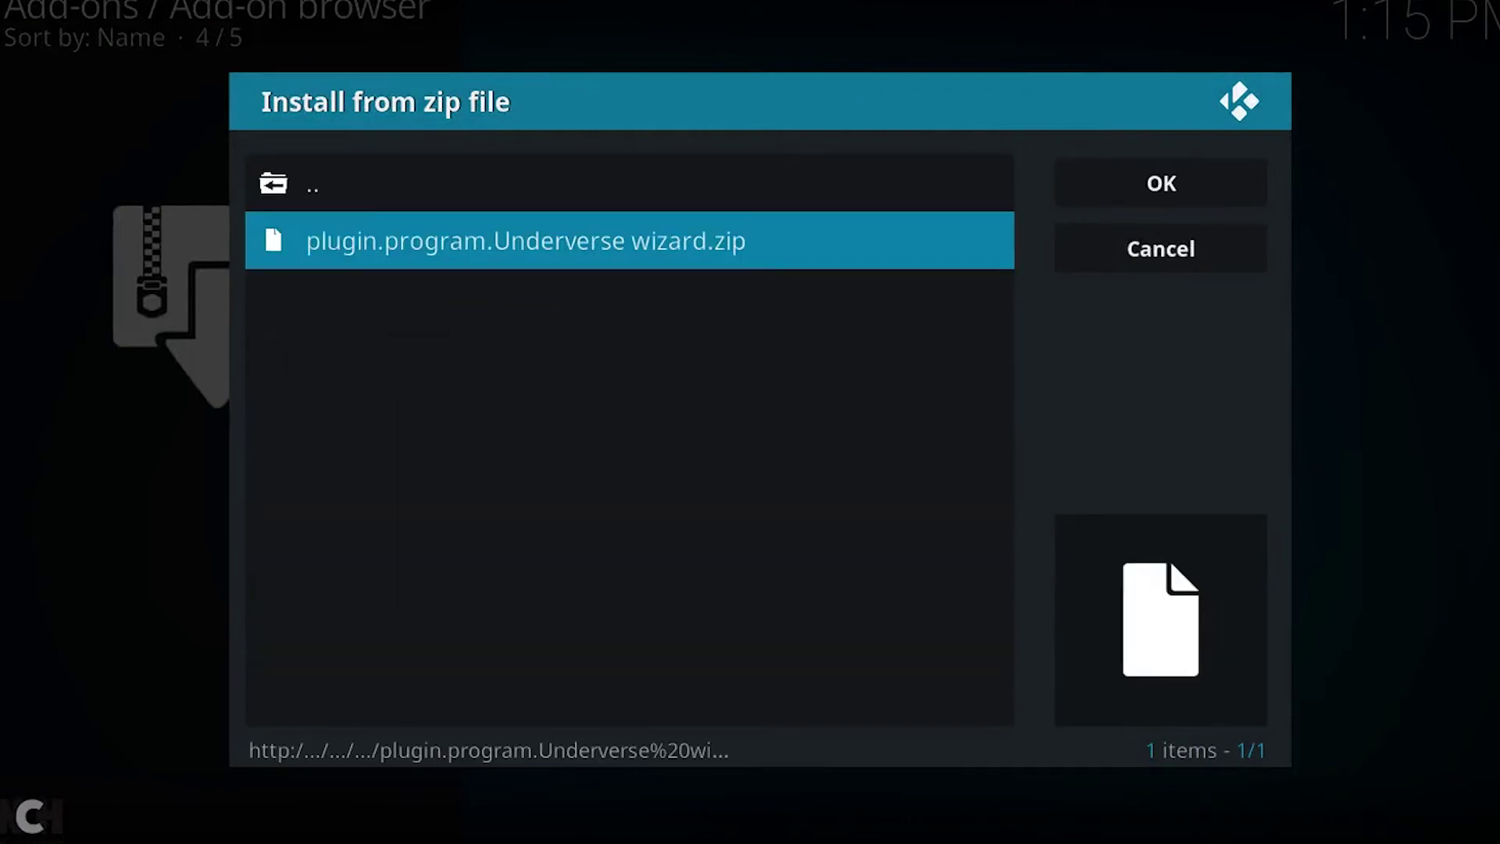
key("Return")
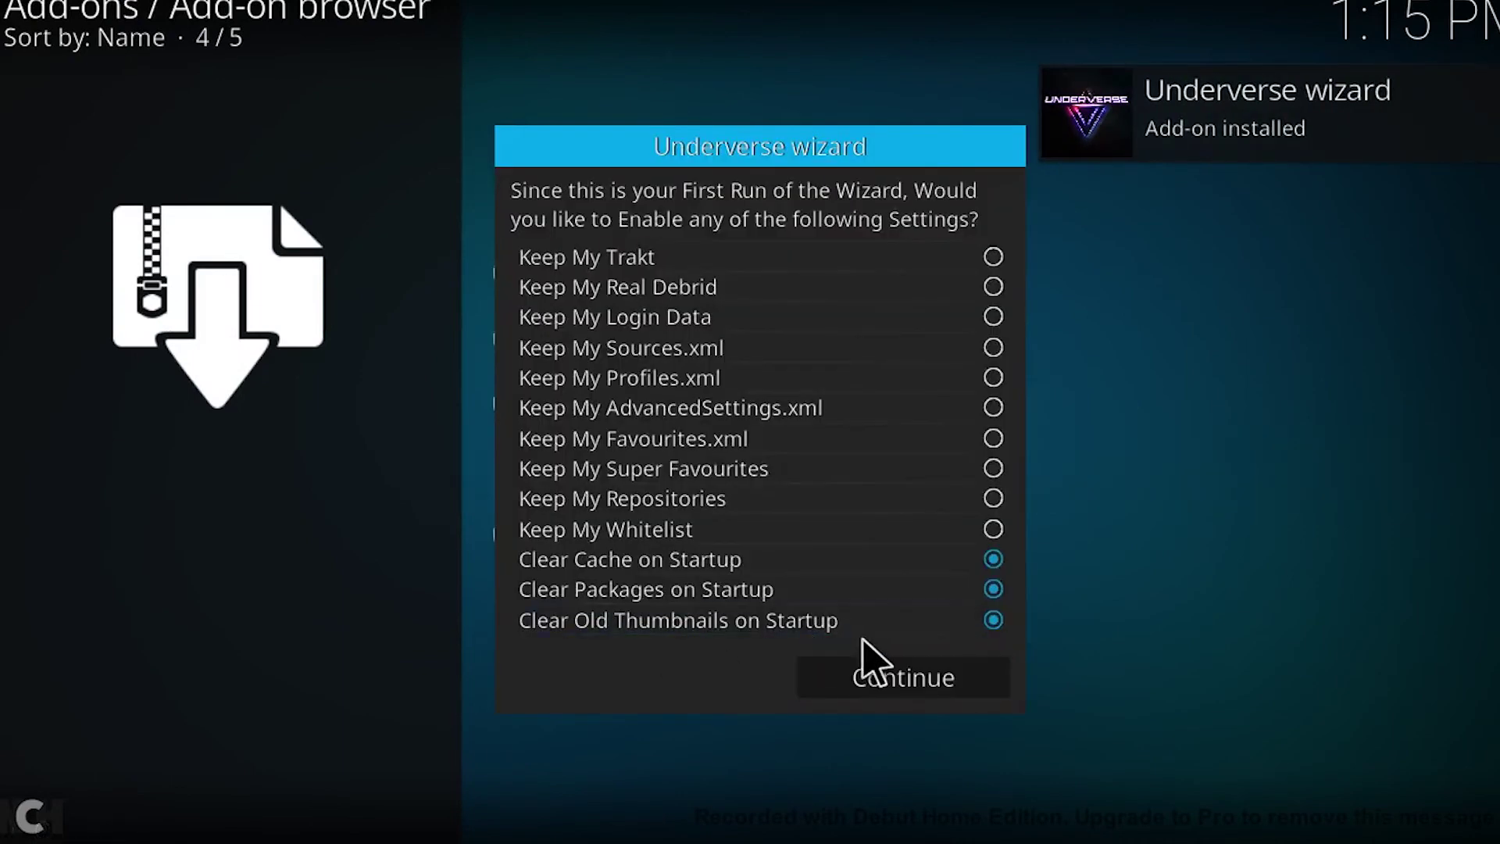
Continue past the first-run settings and open Underverse wizard from My add-ons > Program add-ons.
left_click(877, 678)
key("Up")
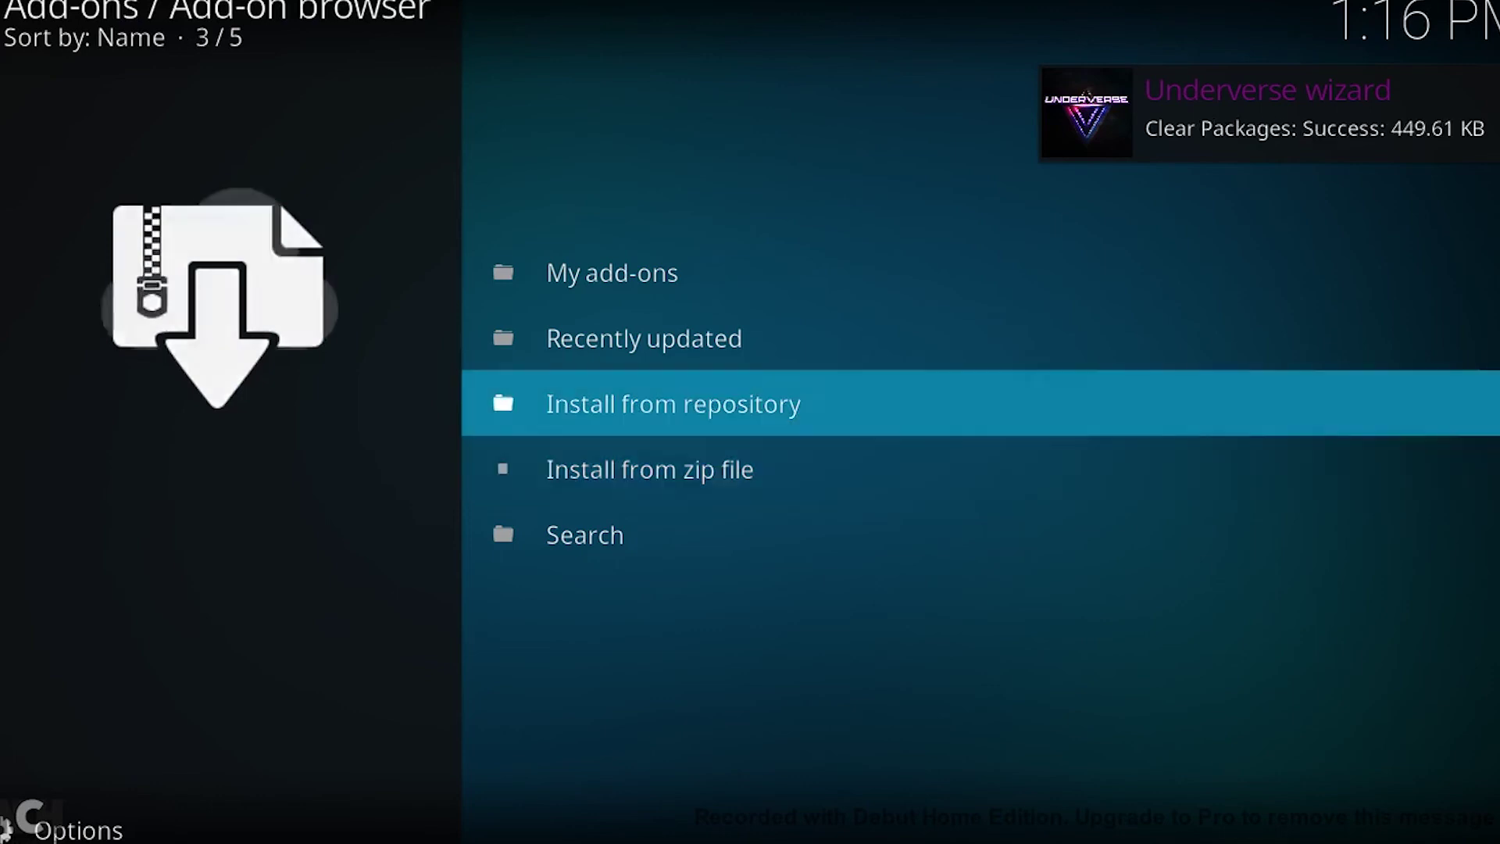
key("Up")
key("Up")
key("Return")
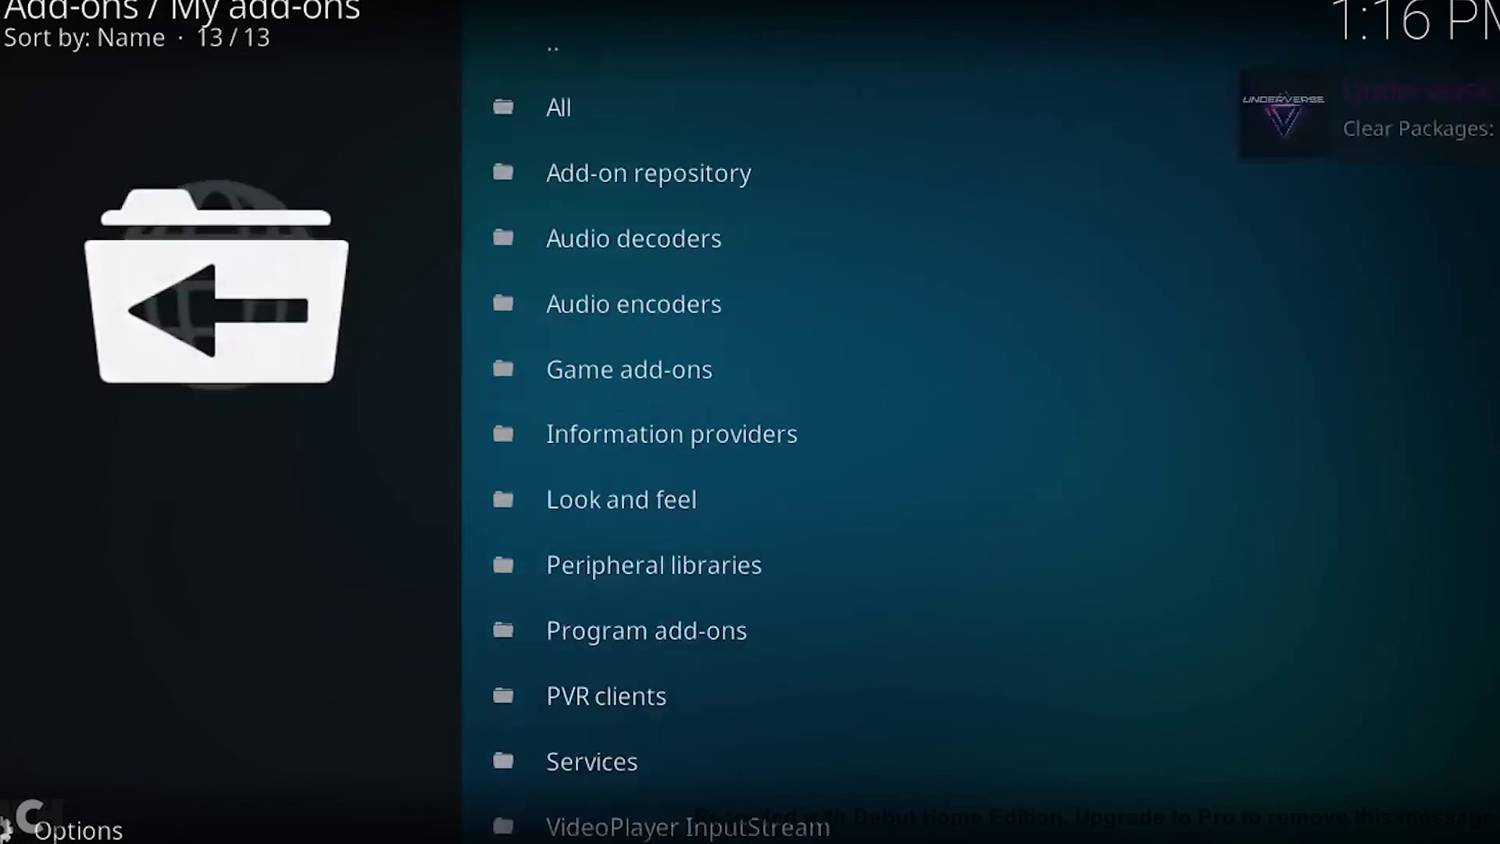
key("Up")
key("Up")
key("Up")
key("Up")
key("Up")
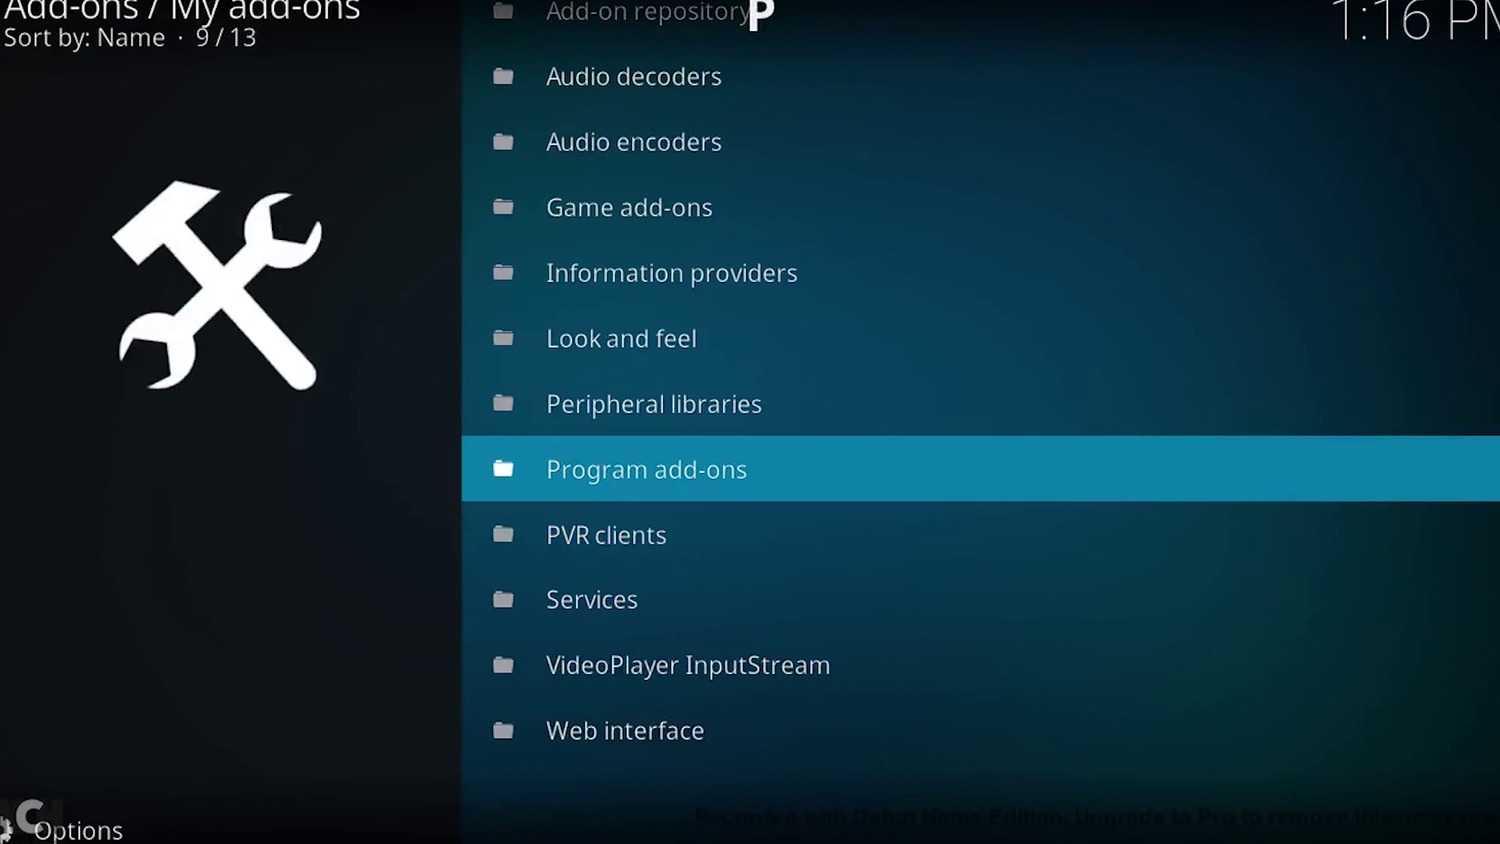
key("Return")
key("Down")
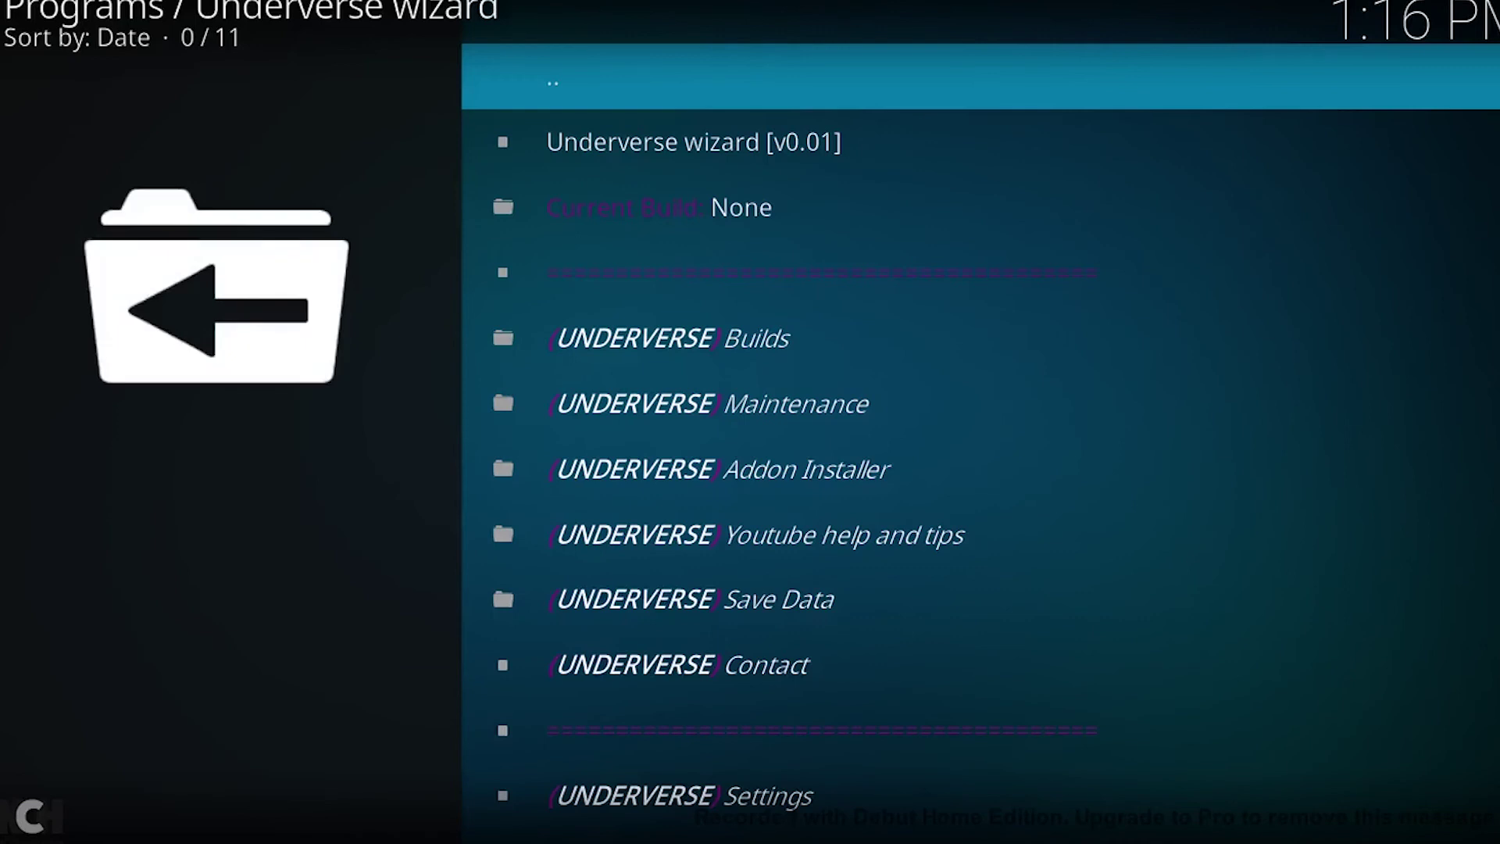
Open UNDERVERSE Builds in the wizard menu and browse the builds to RetroVerse (v1.1).
key("Down")
key("Down")
key("Down")
key("Down")
key("Down")
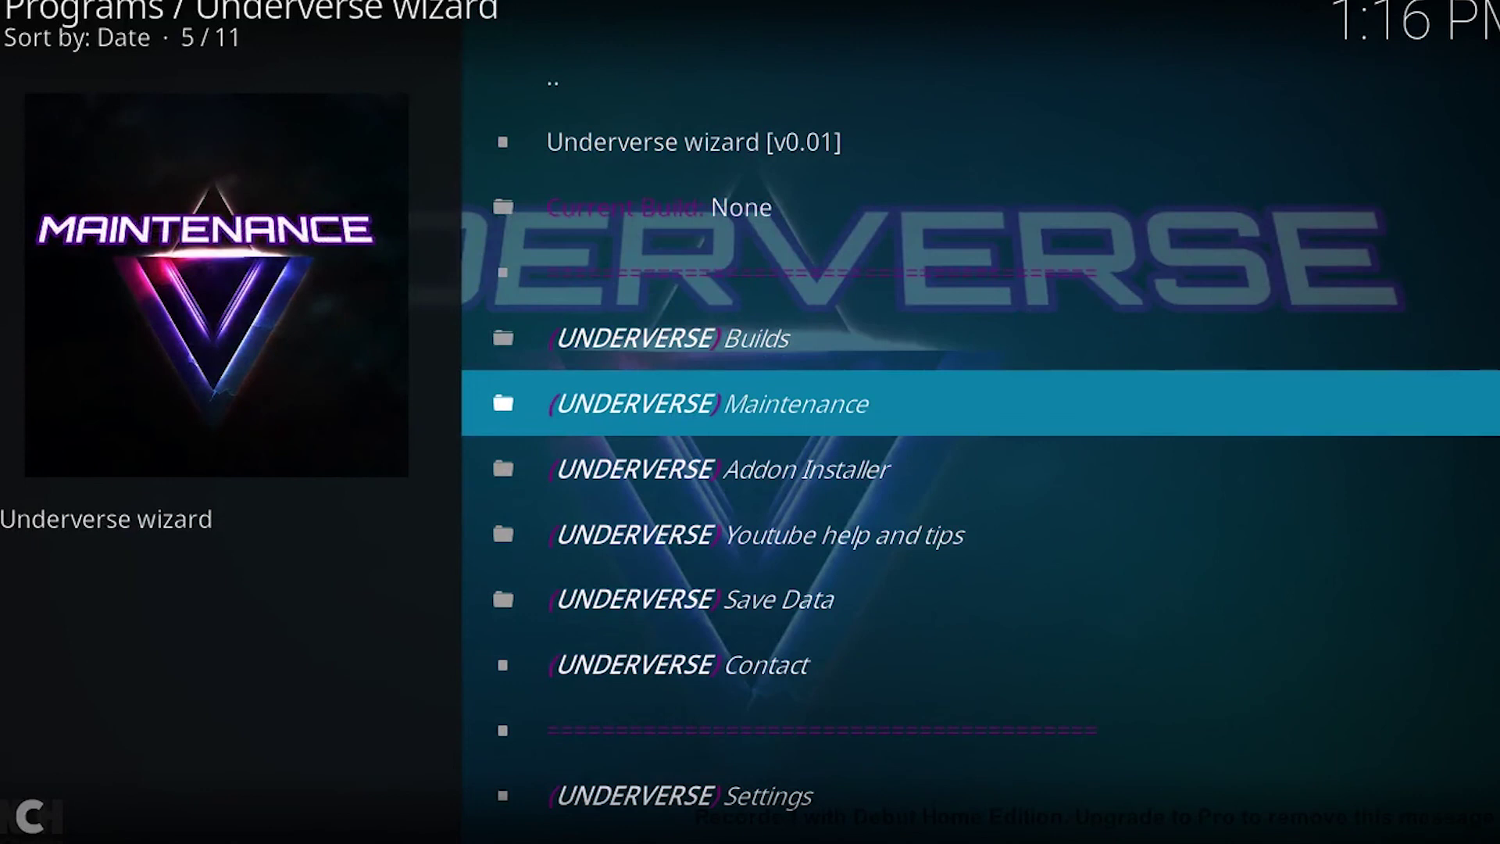
key("Down")
key("Down")
key("Up")
key("Up")
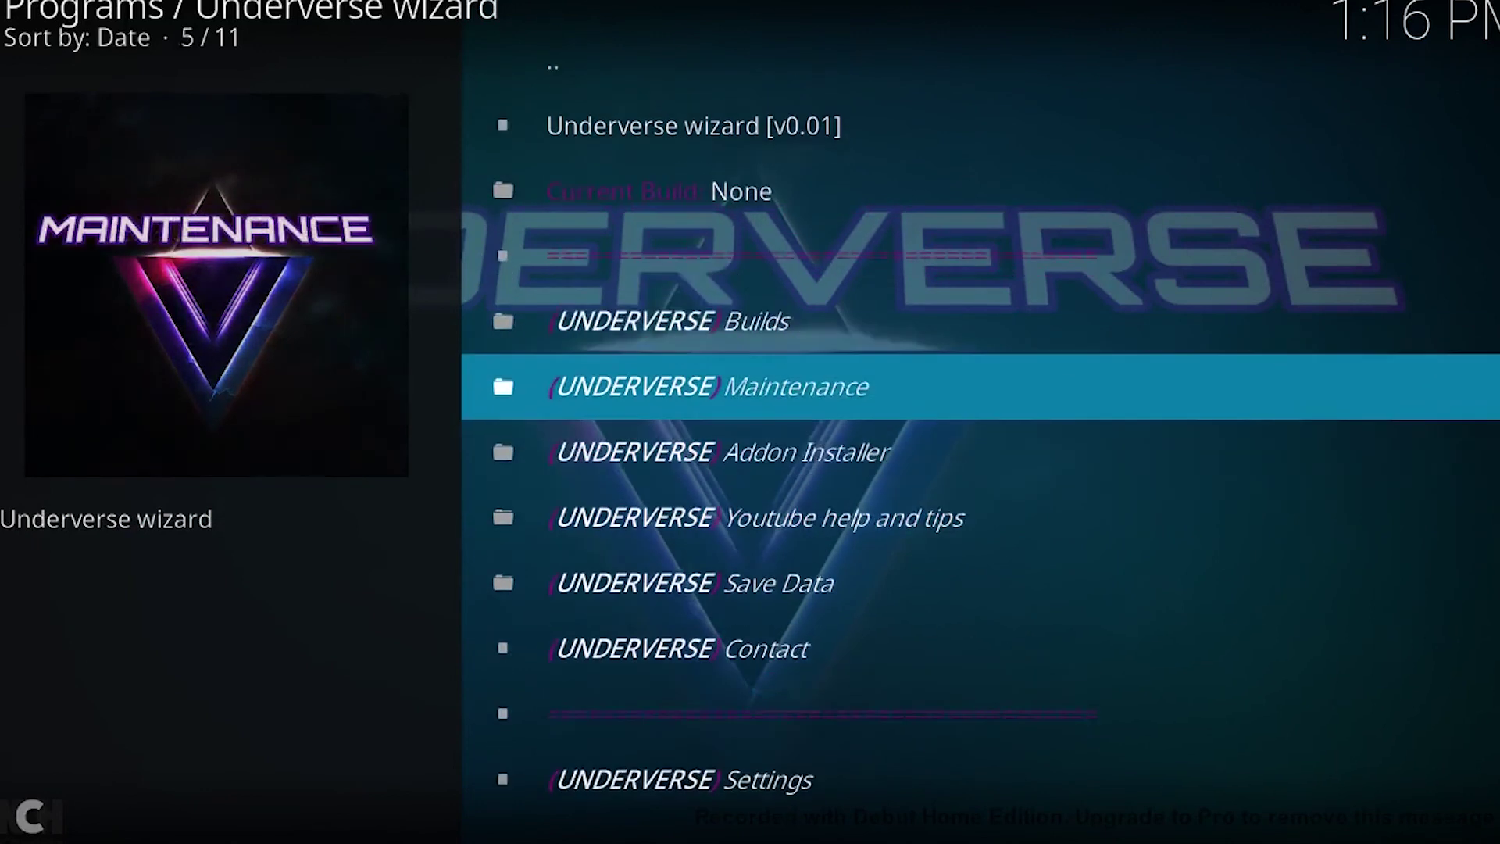
key("Up")
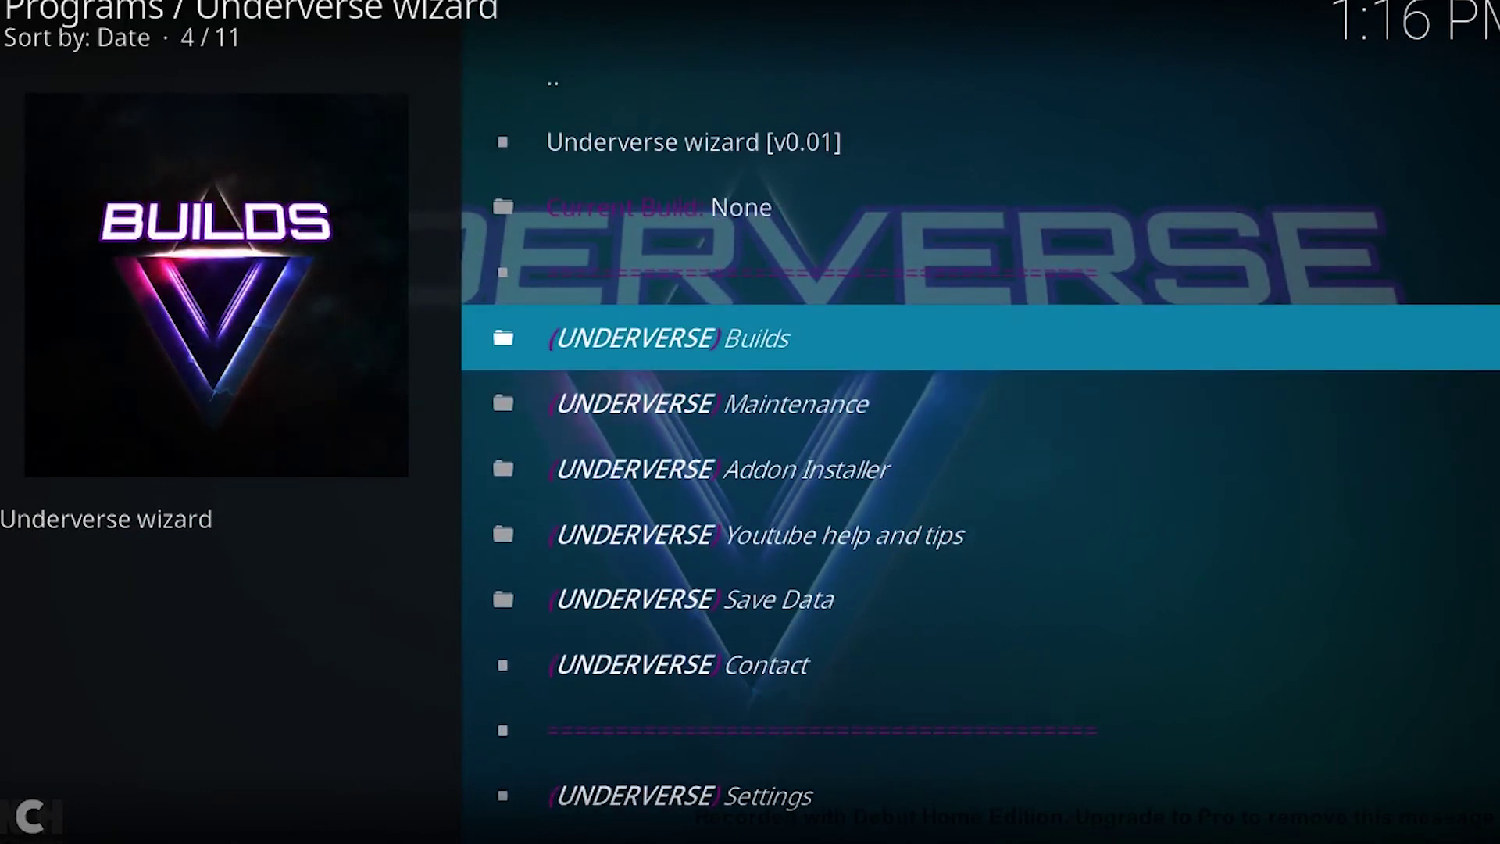
key("Return")
key("Down")
key("Down")
key("Down")
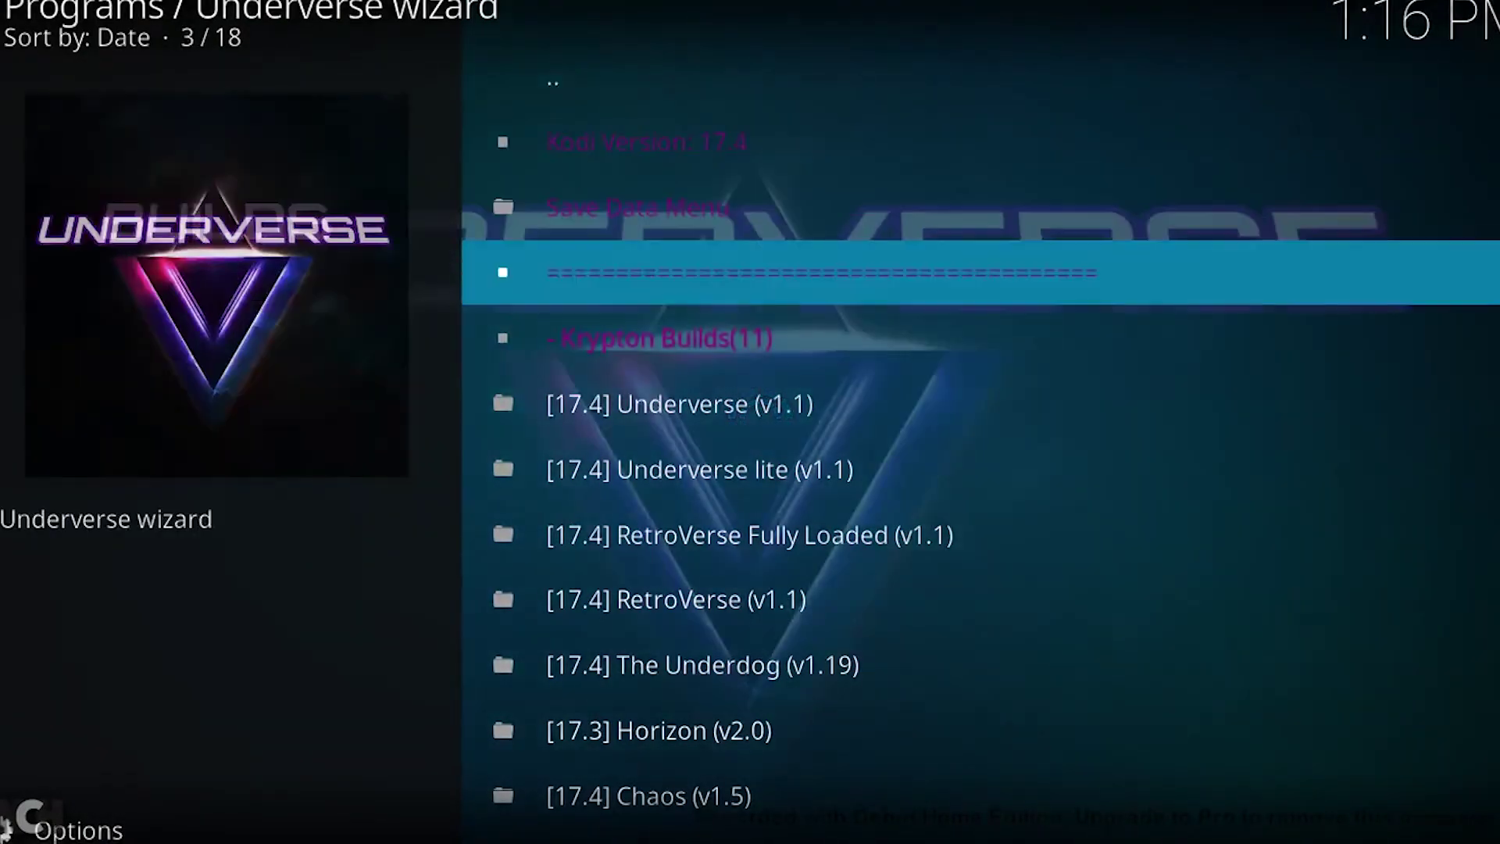
key("Down")
key("Down")
key("Down")
key("Down")
key("Down")
key("Down")
key("Down")
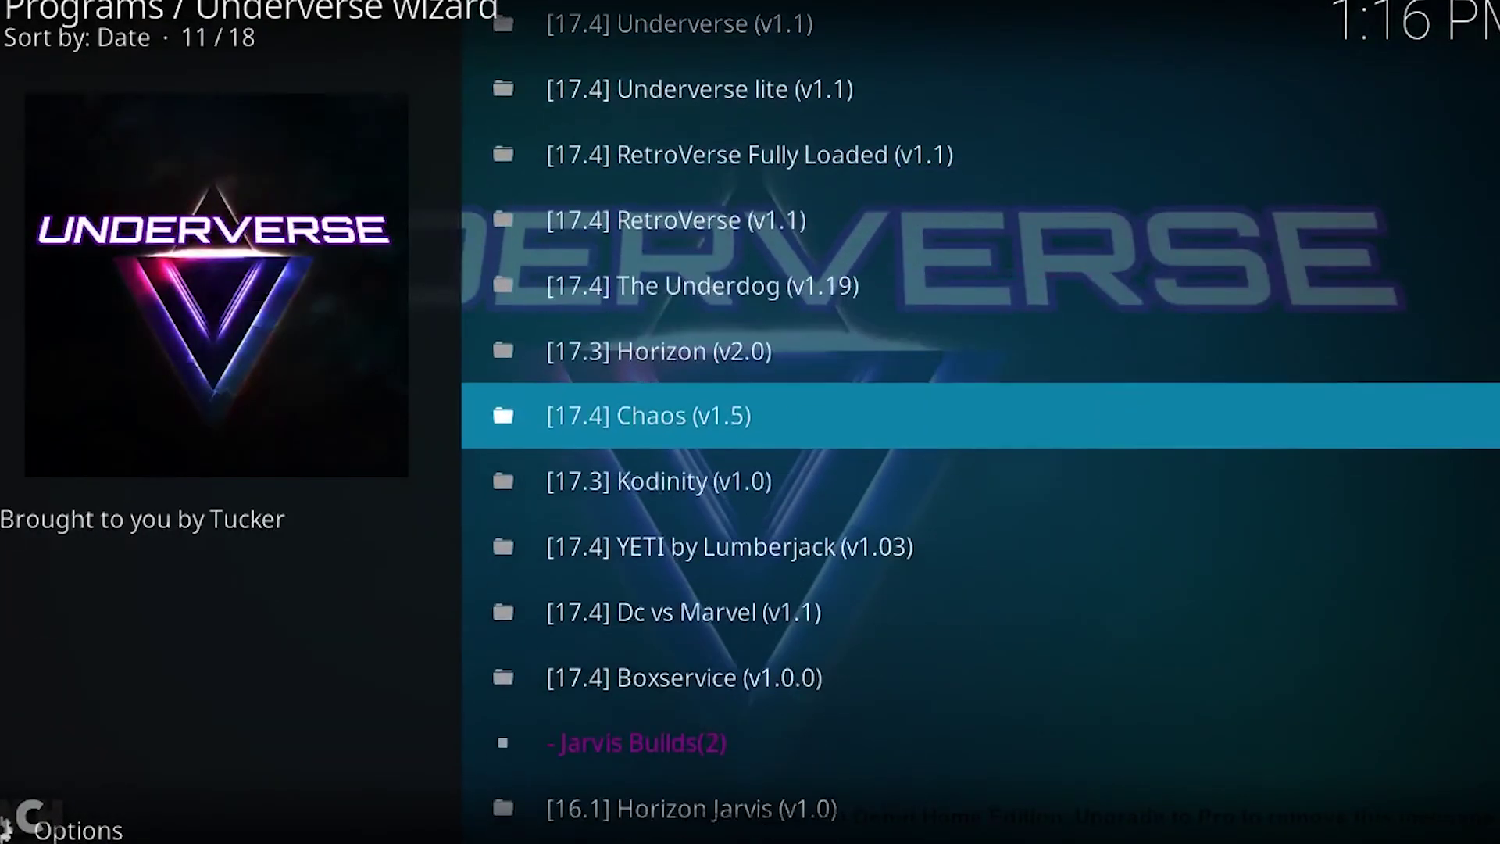
key("Up")
key("Up")
key("Up")
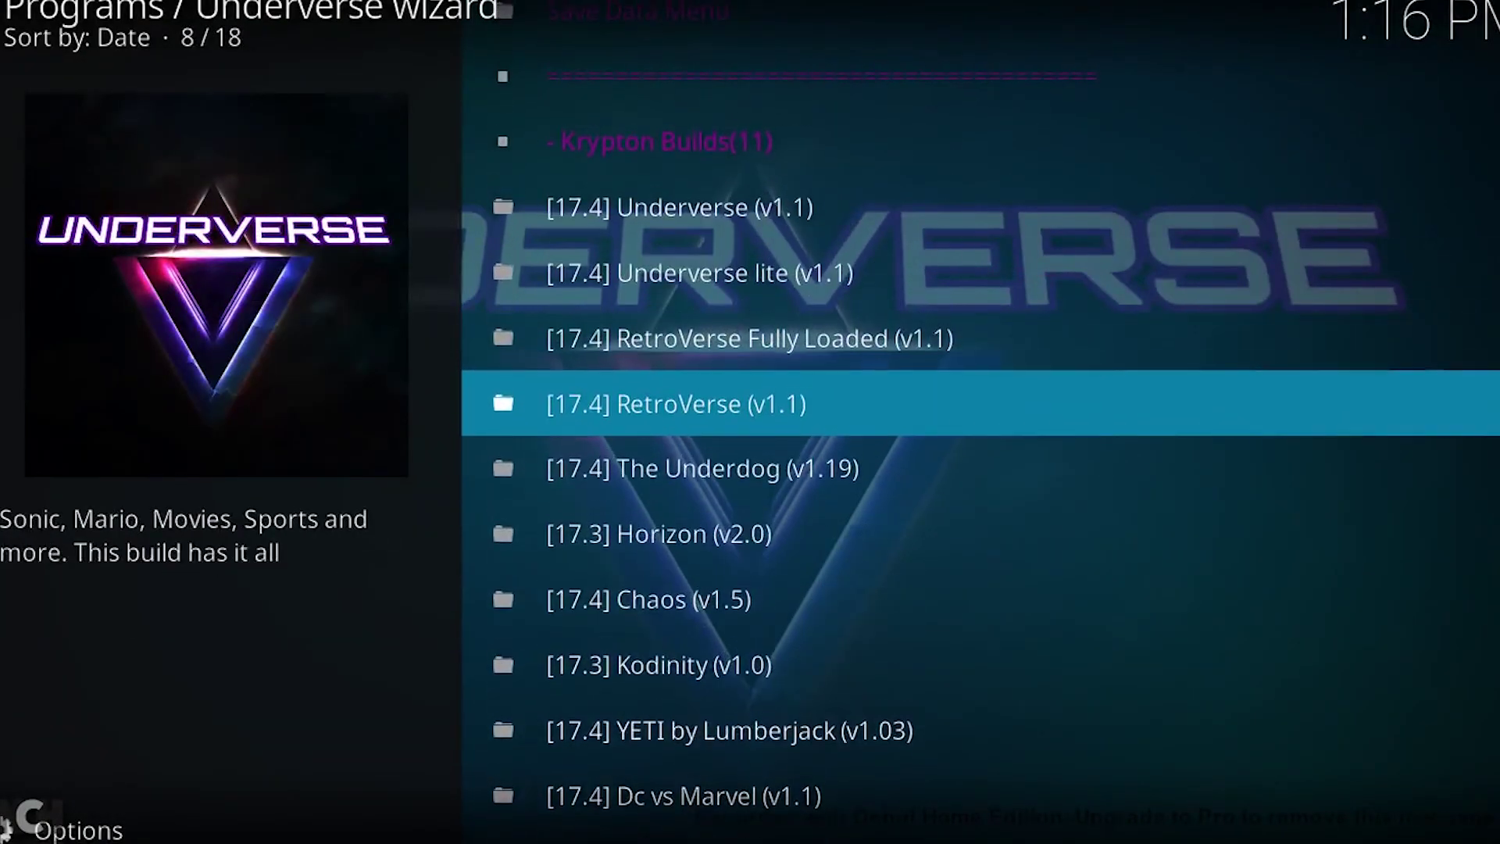